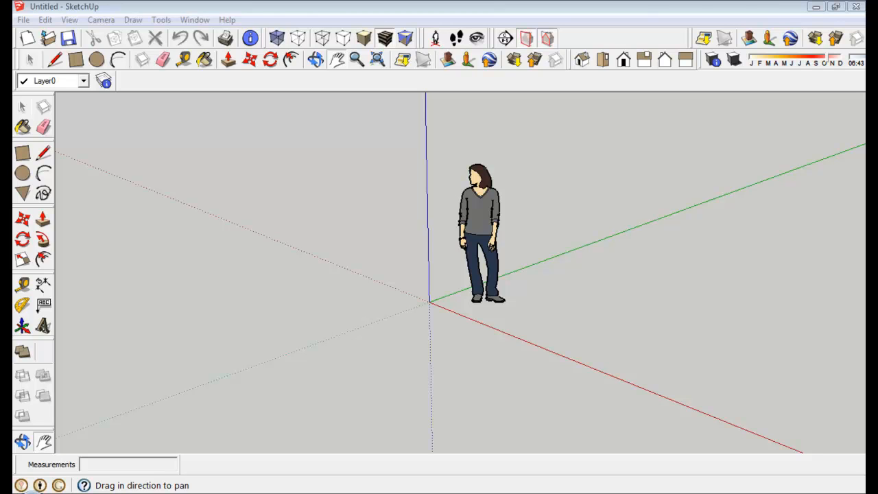
Step: Import the file "floor plan.jpeg" as an image into the model
left_click(23, 20)
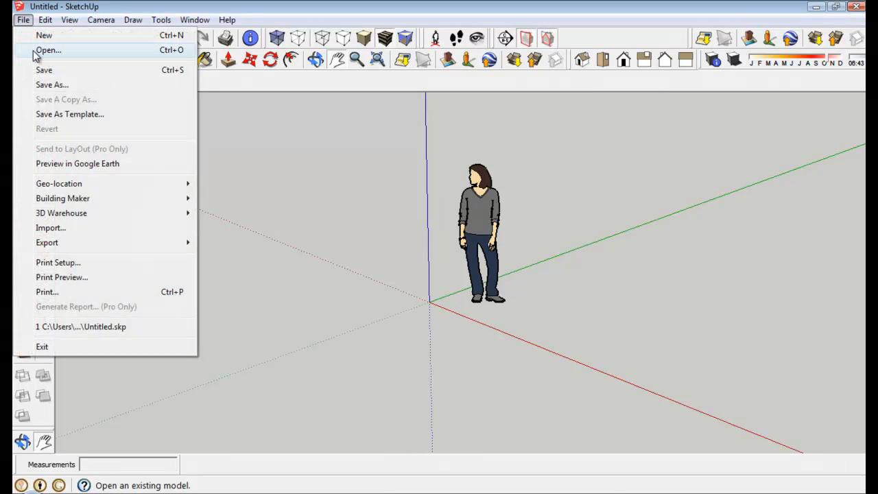
left_click(82, 230)
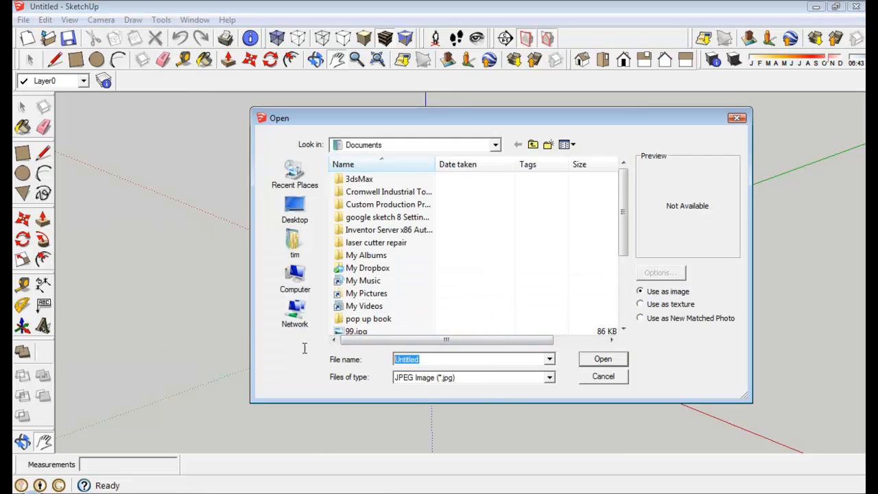
type("f")
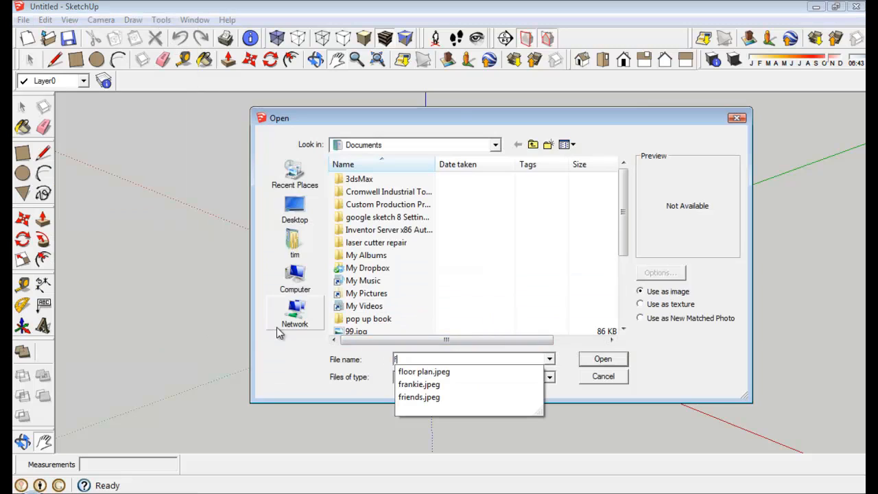
left_click(427, 369)
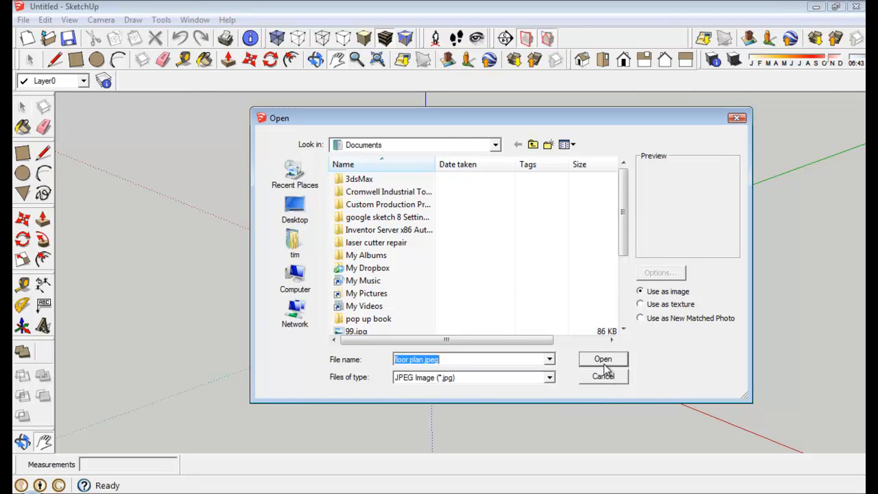
left_click(604, 364)
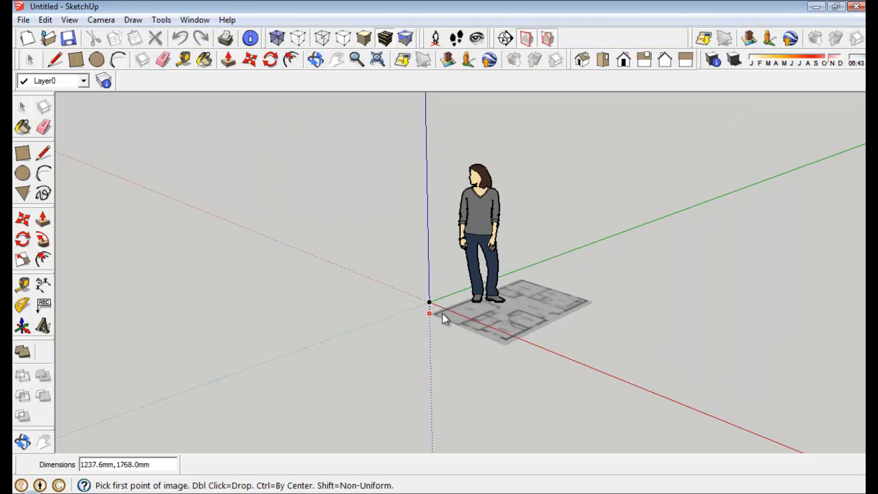
Step: Place the floor plan image flat on the ground from the origin in top view, about 10430 mm wide
scroll(443, 301, "down", 5)
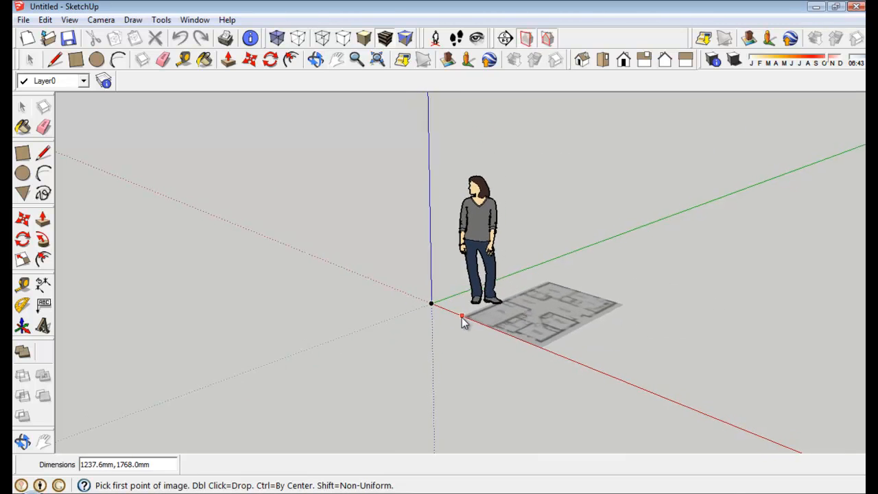
scroll(465, 324, "down", 4)
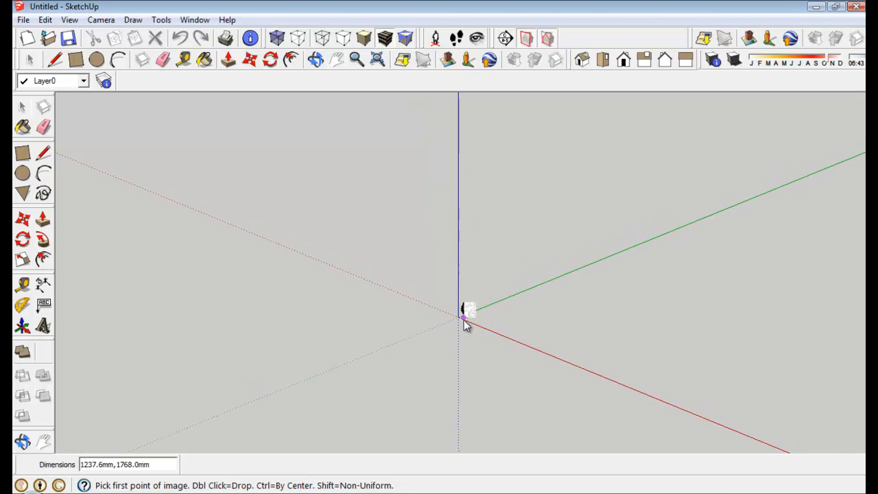
left_click(603, 62)
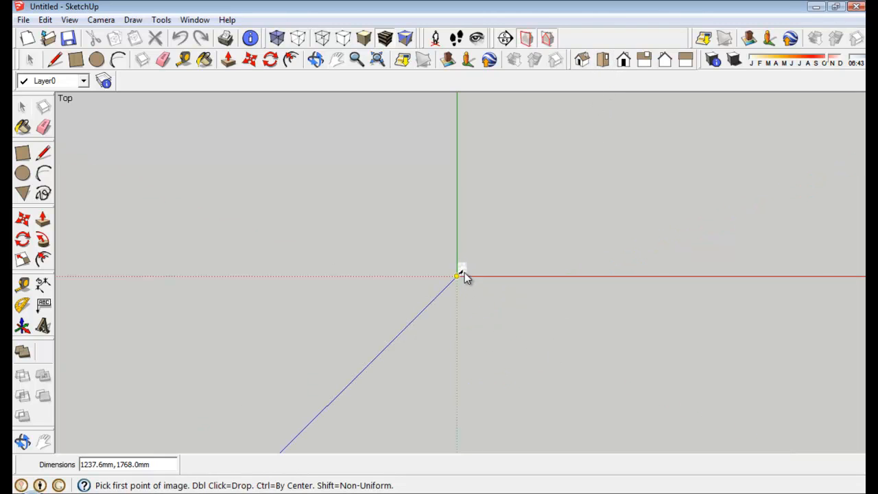
left_click(457, 275)
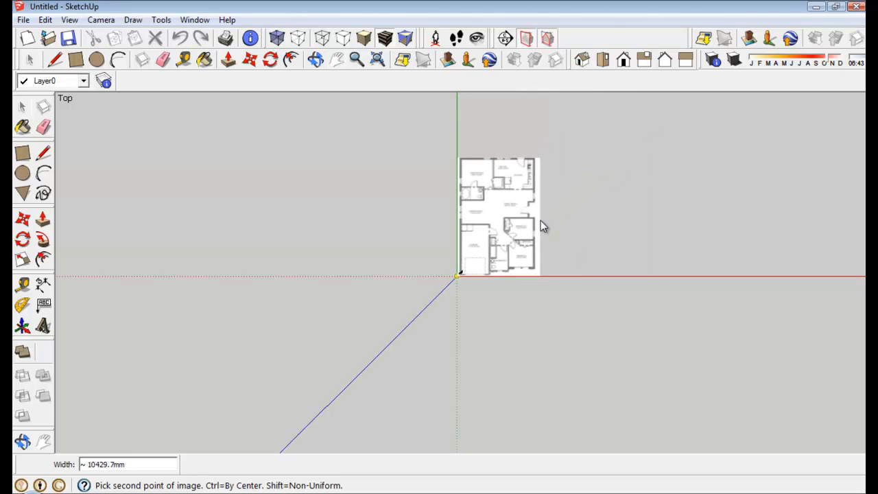
left_click(541, 220)
key("h")
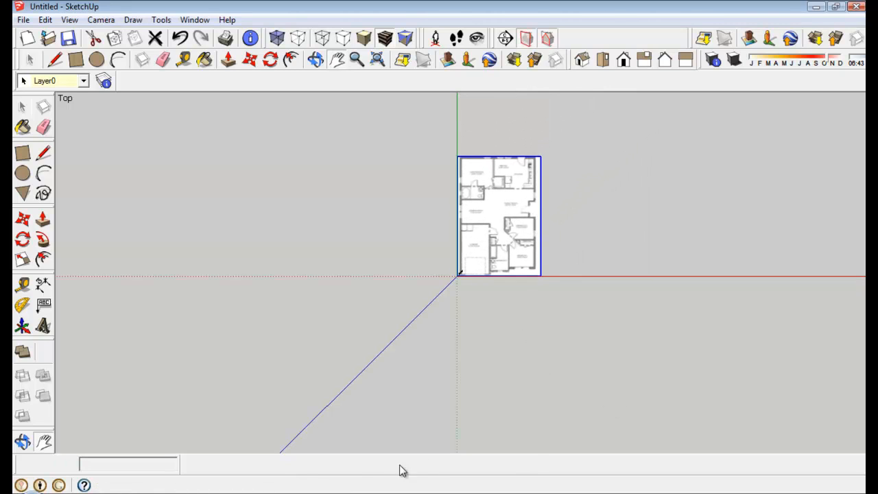
Step: Examine the placed floor plan in isometric view up close and as a whole in top view
left_click(582, 60)
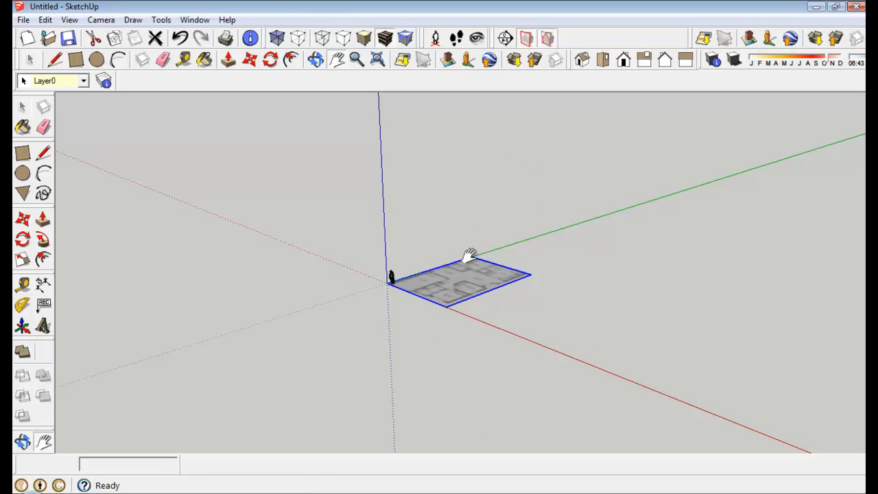
left_click_drag(469, 253, 469, 299)
scroll(469, 299, "up", 8)
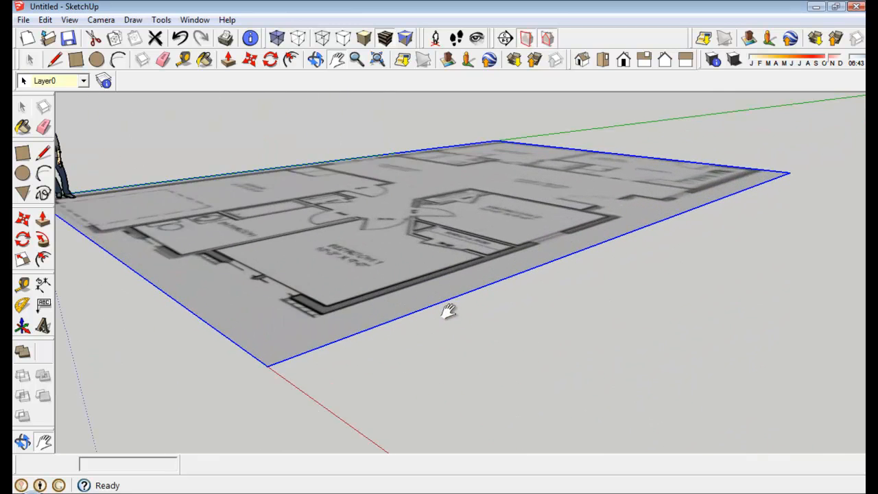
scroll(417, 314, "down", 1)
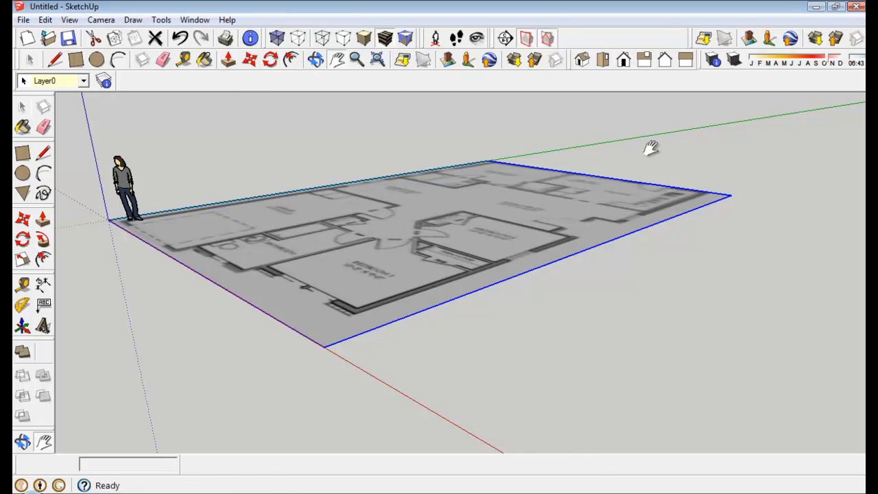
left_click(602, 62)
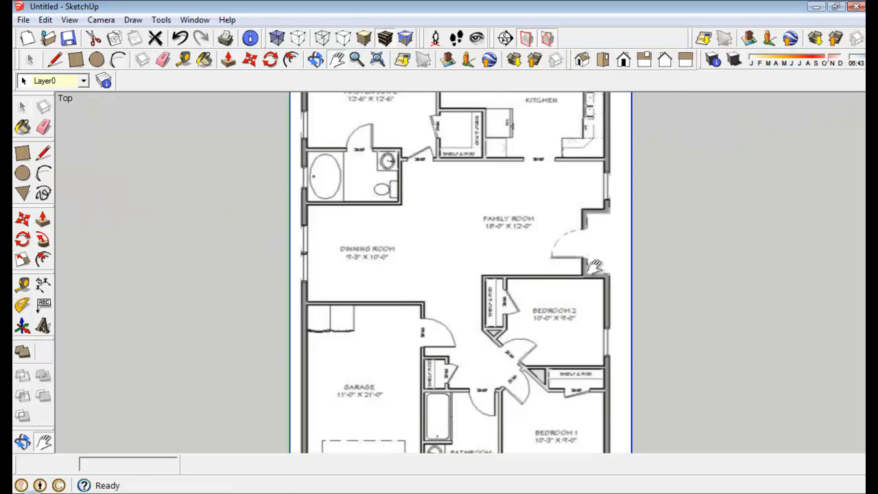
scroll(598, 269, "up", 2)
scroll(573, 291, "down", 3)
scroll(574, 291, "down", 2)
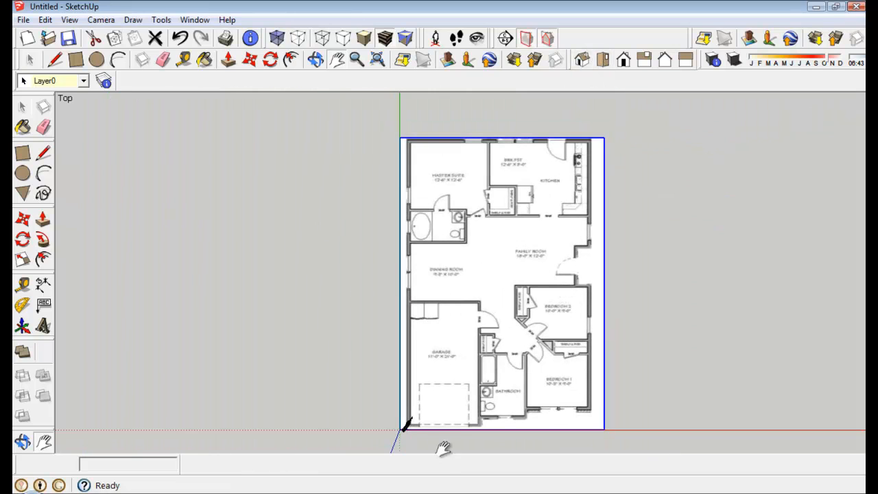
Step: Add a vertical guide along the plan's garage-side edge and a horizontal guide about 16900 mm above its lower edge
left_click(29, 292)
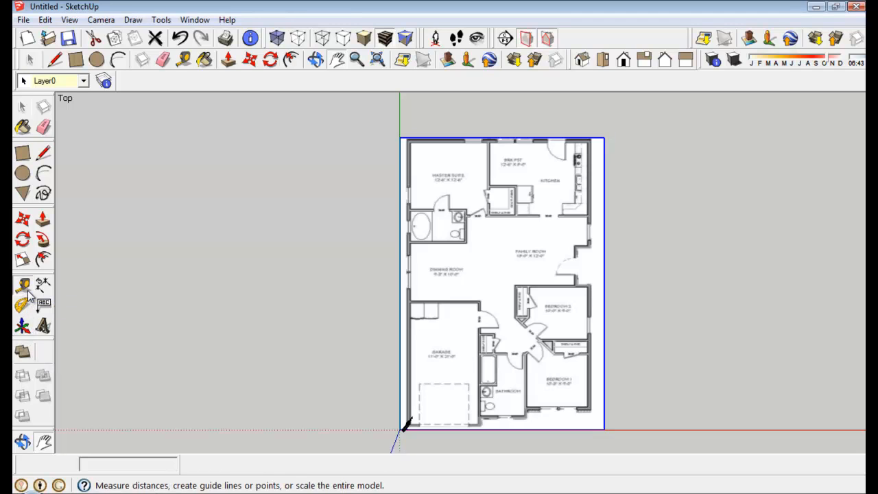
left_click(405, 422)
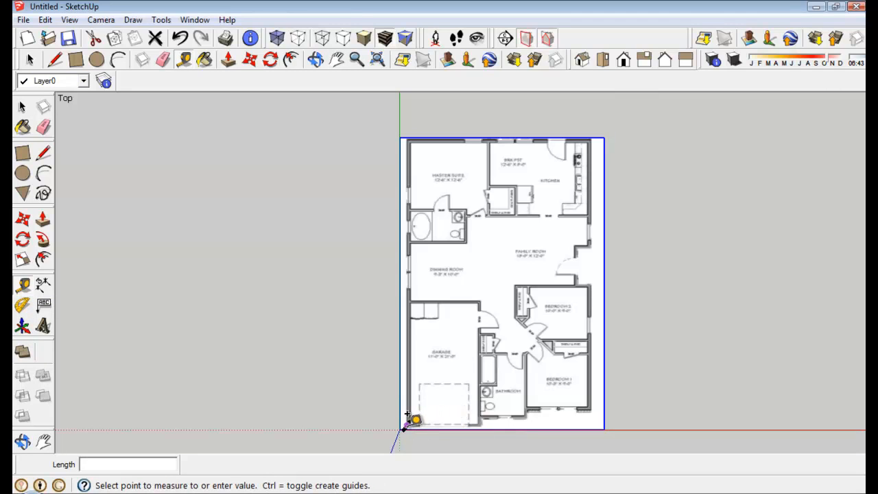
left_click(405, 131)
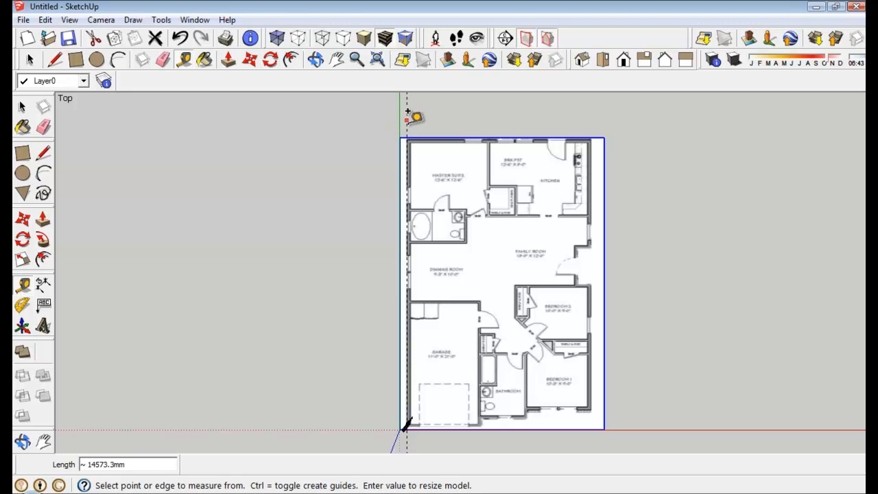
left_click(450, 428)
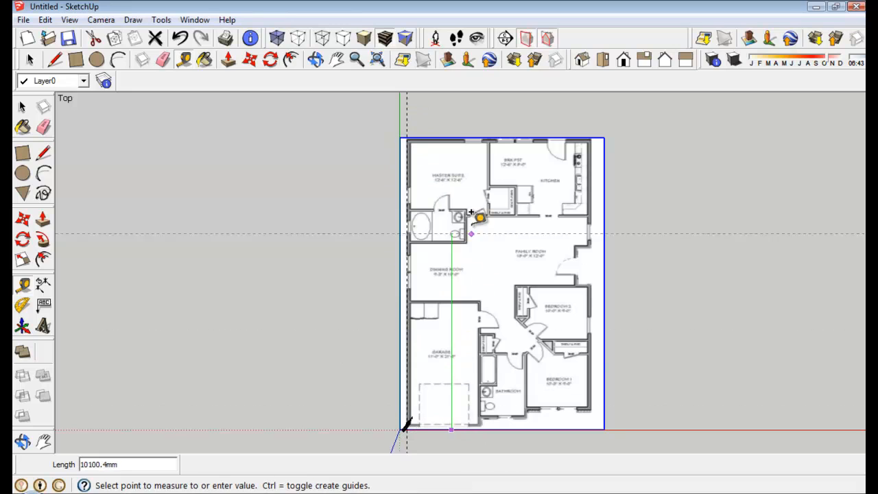
left_click(458, 90)
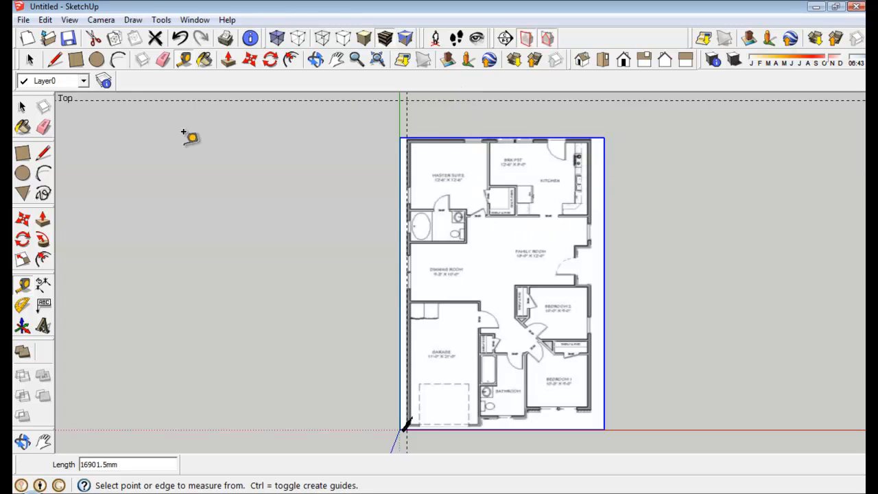
Step: Select the floor plan image together with the figure and examine the plan's dining and family room area
left_click(22, 107)
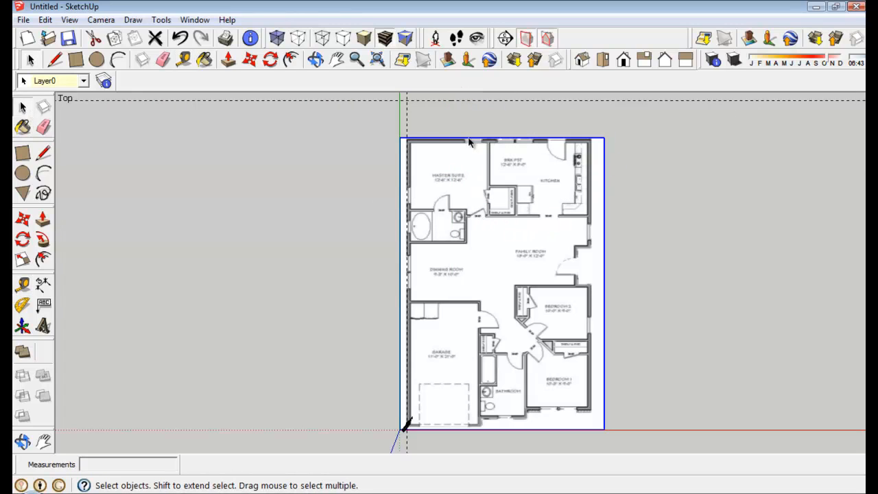
left_click_drag(335, 108, 731, 452)
scroll(520, 268, "up", 5)
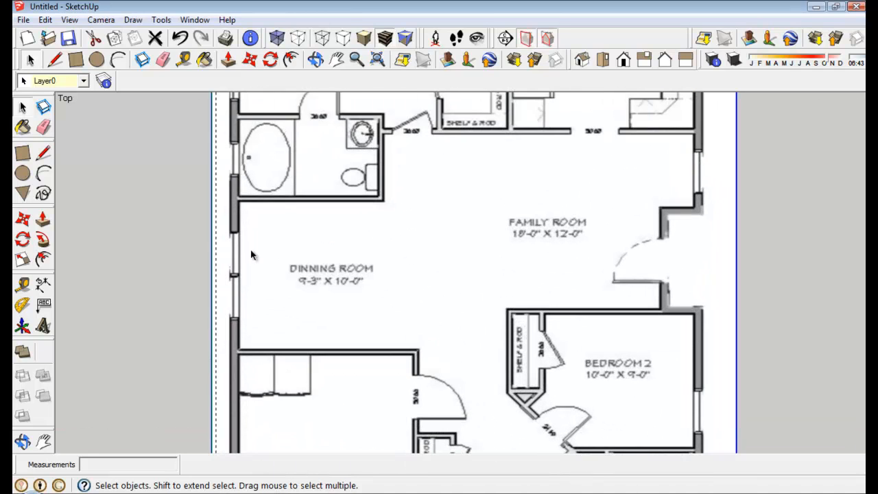
scroll(286, 367, "up", 1)
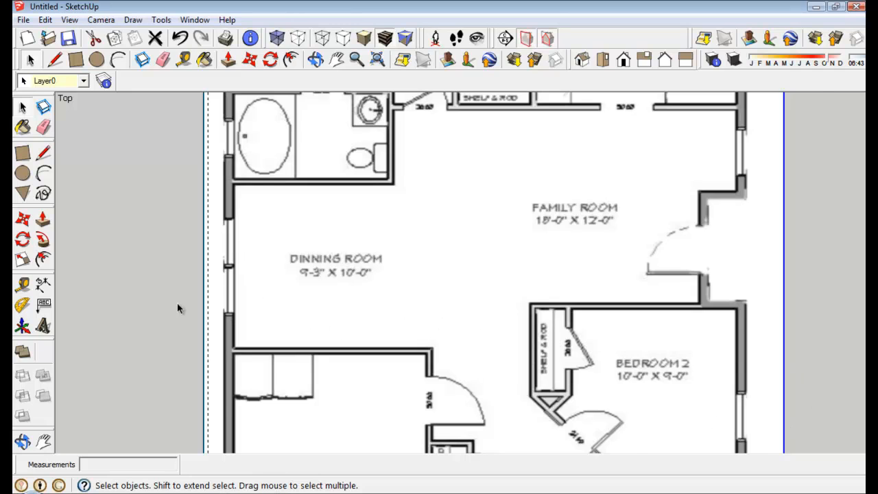
scroll(180, 305, "down", 2)
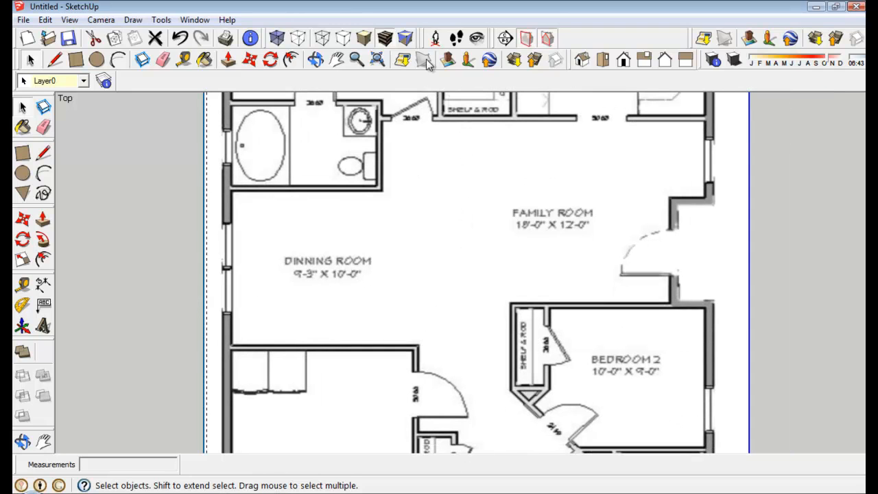
Step: Draw a line along the inner face of the master suite's upper wall, from the window opening to the inside corner
left_click(336, 60)
left_click_drag(416, 148, 419, 408)
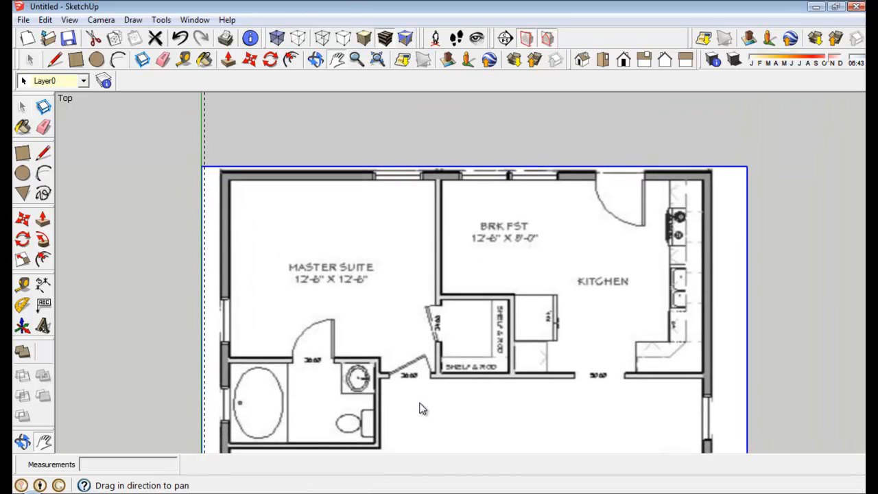
left_click(44, 155)
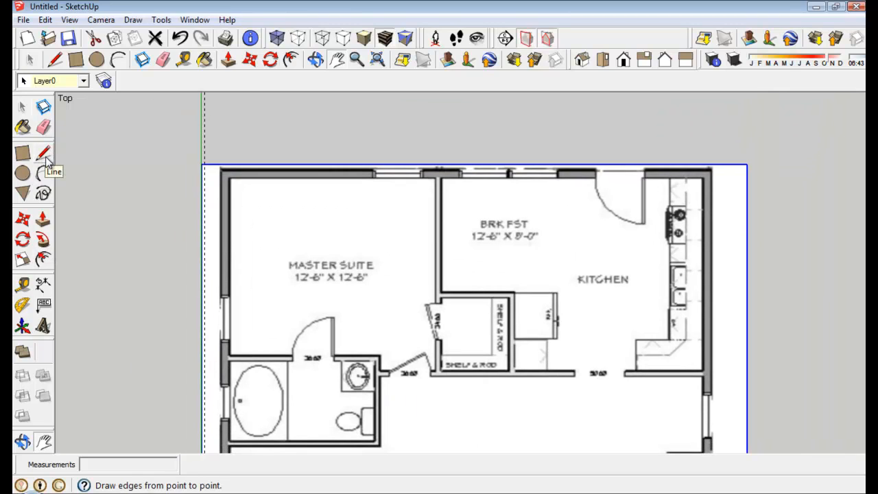
left_click(45, 157)
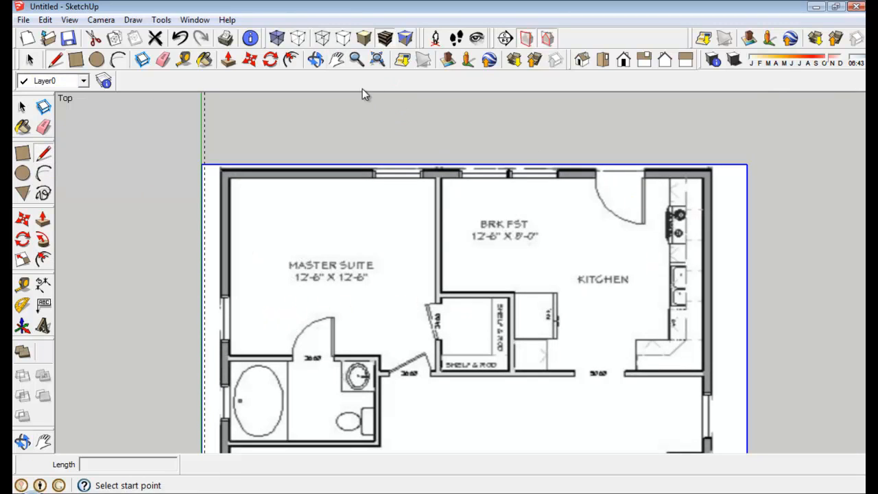
left_click(356, 60)
scroll(416, 327, "up", 4)
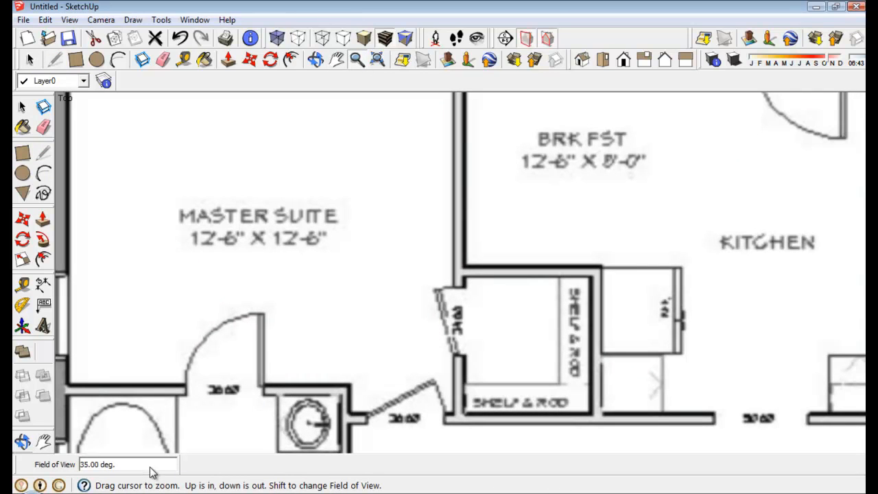
left_click(336, 61)
left_click_drag(315, 209, 473, 301)
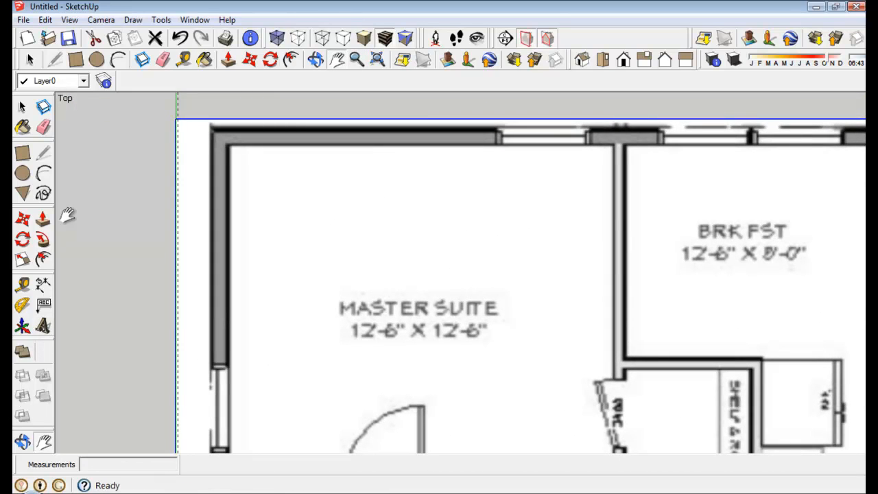
left_click(44, 154)
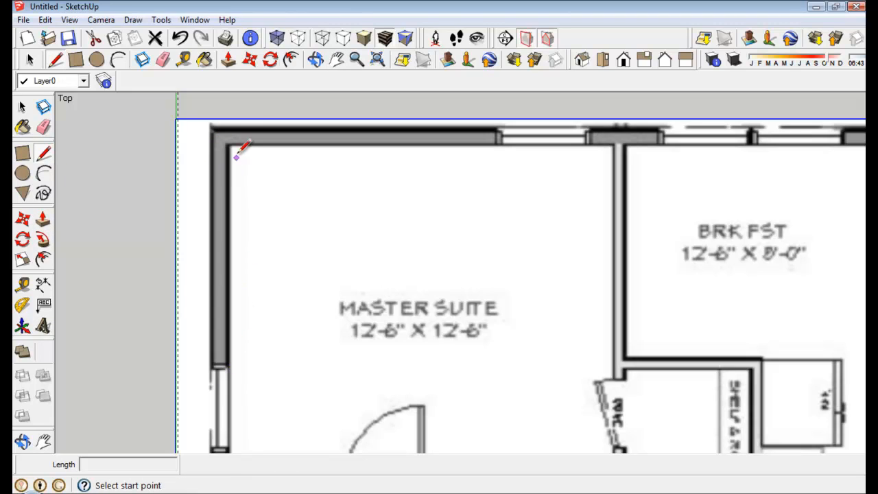
left_click(496, 143)
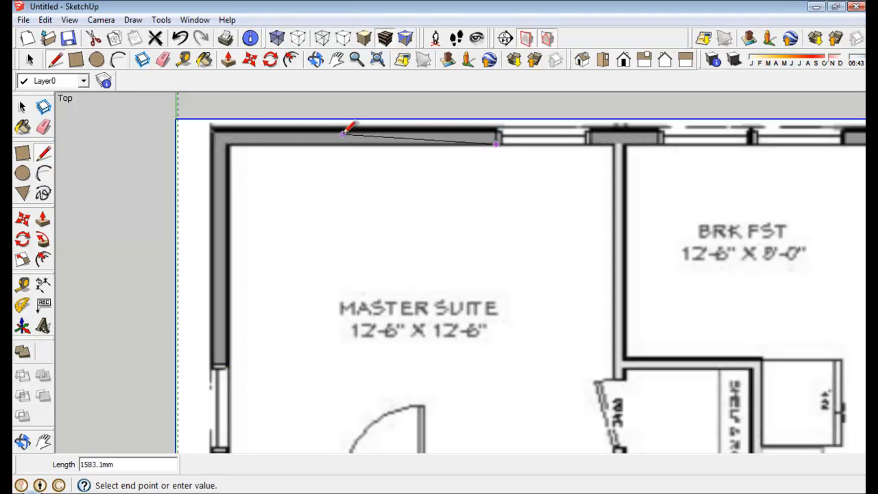
left_click(230, 140)
left_click(228, 143)
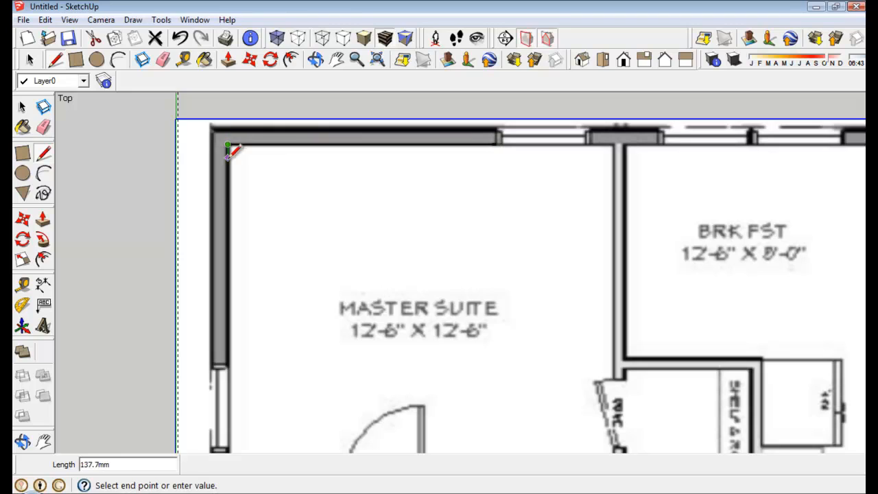
Step: Continue the outline down the side wall's inner face to its window, across the wall thickness and about 2444 mm up to the outer corner
left_click(226, 364)
left_click(227, 365)
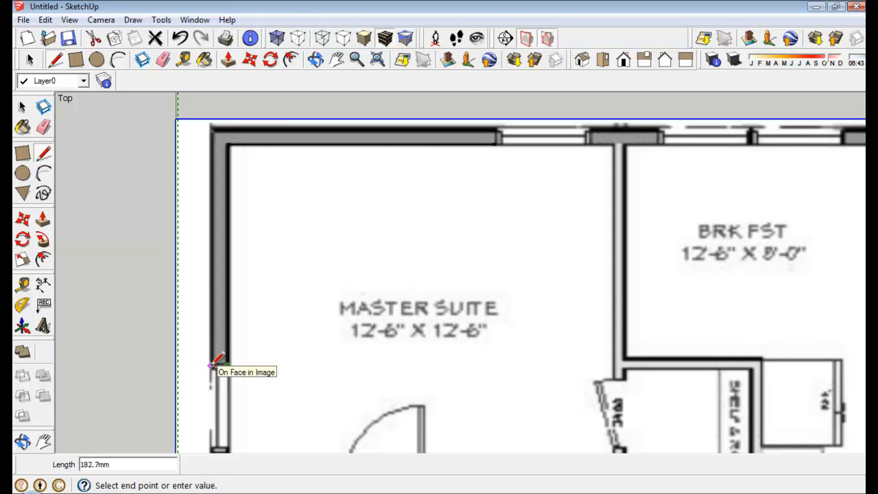
left_click(213, 364)
left_click(212, 365)
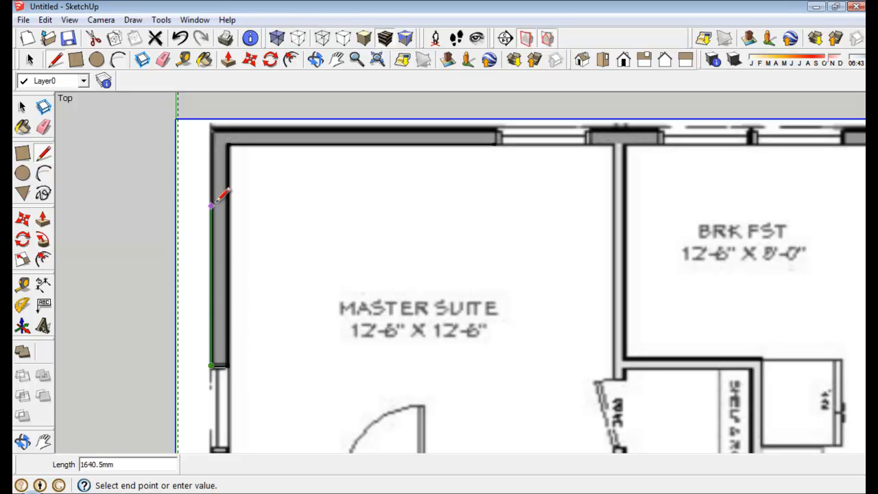
left_click(212, 127)
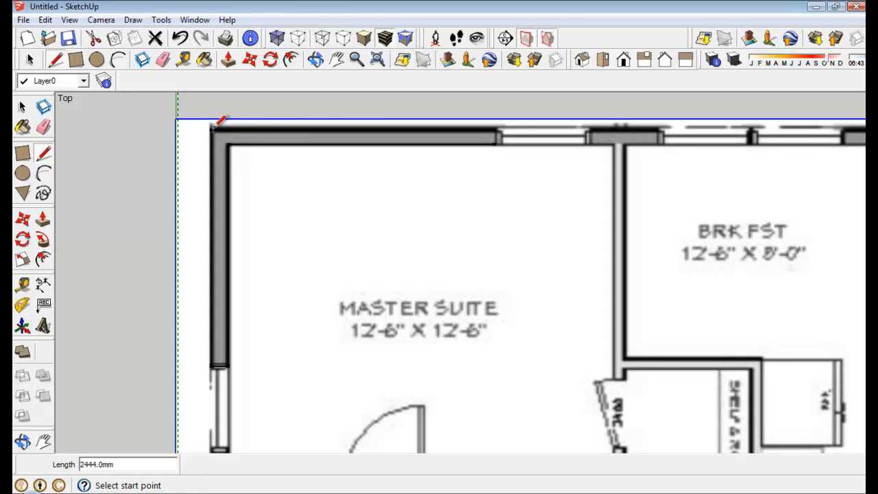
Step: Close the master suite's corner wall outline with a line about 2933 mm along its outer face and one about 167 mm across the window end
left_click(212, 127)
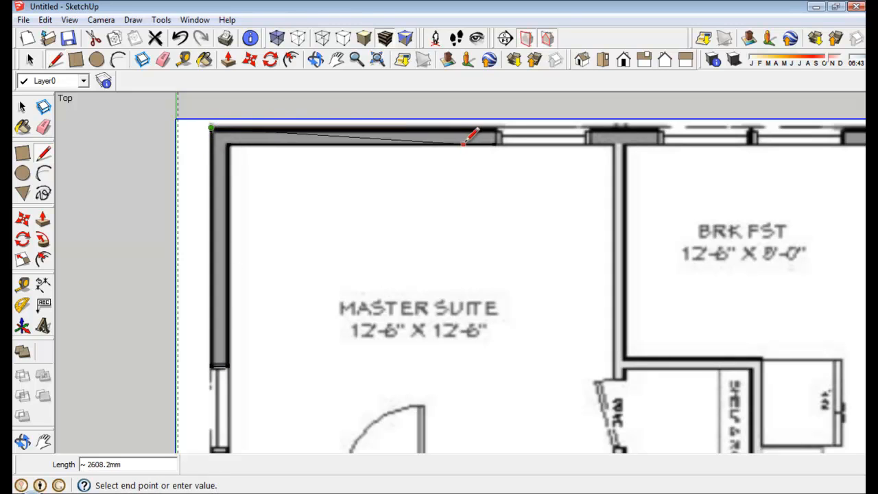
left_click(497, 128)
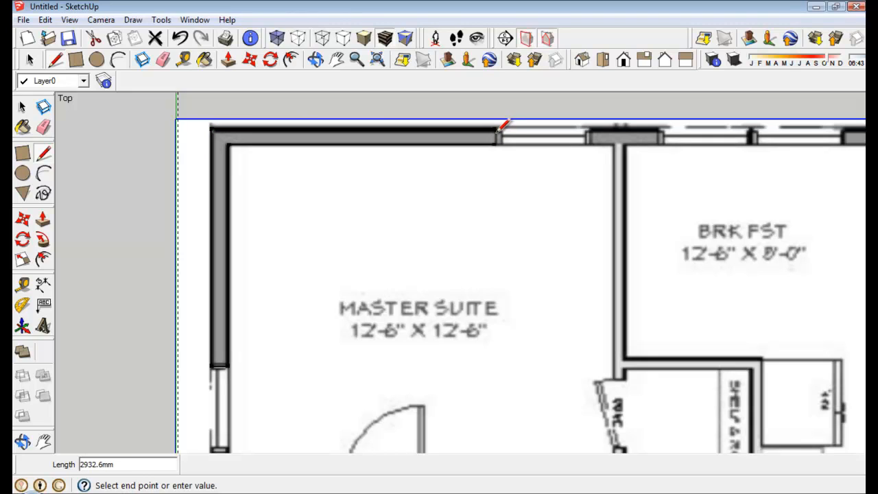
left_click(499, 129)
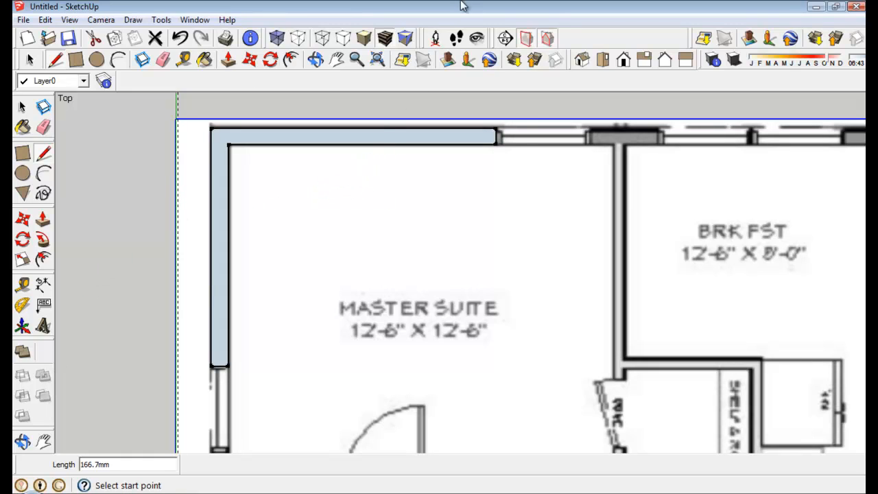
Step: Trace the short wall face beyond the window, the master suite side of the partition down to the closet door, and about 130 mm across its end
left_click(594, 142)
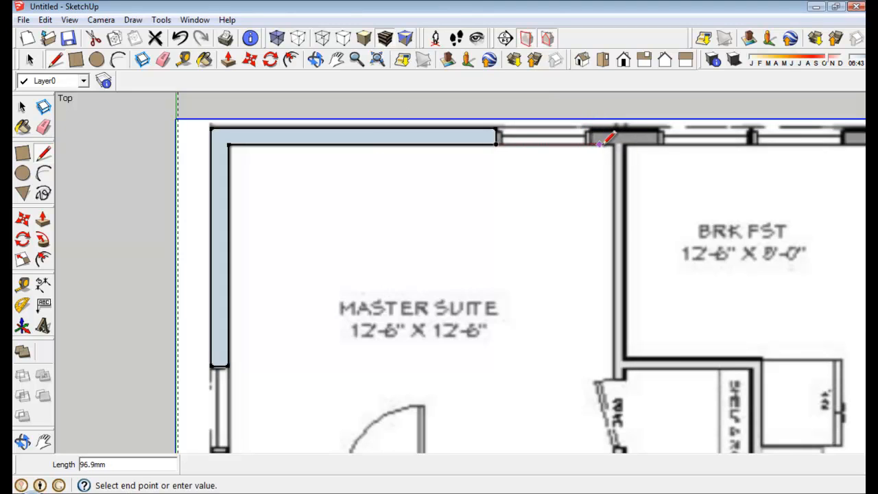
left_click(617, 143)
left_click(617, 143)
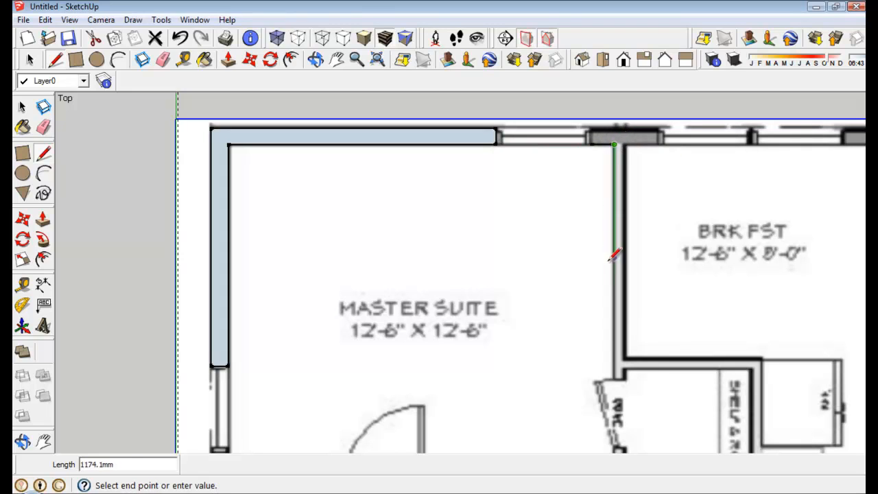
left_click(614, 380)
left_click(614, 379)
left_click(626, 380)
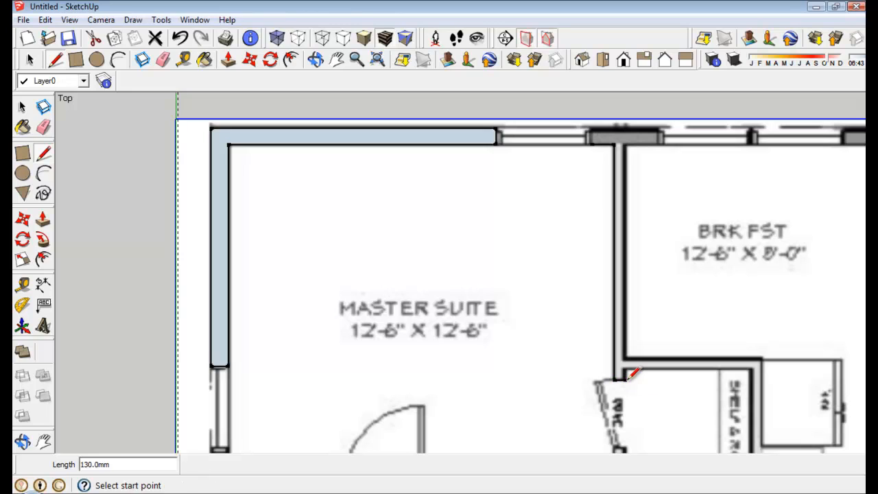
Step: Trace the closet's inner face from the door jamb up to the corner, about 1287 mm along the upper wall and about 1415 mm down the side wall
left_click(626, 379)
left_click(627, 368)
left_click(625, 369)
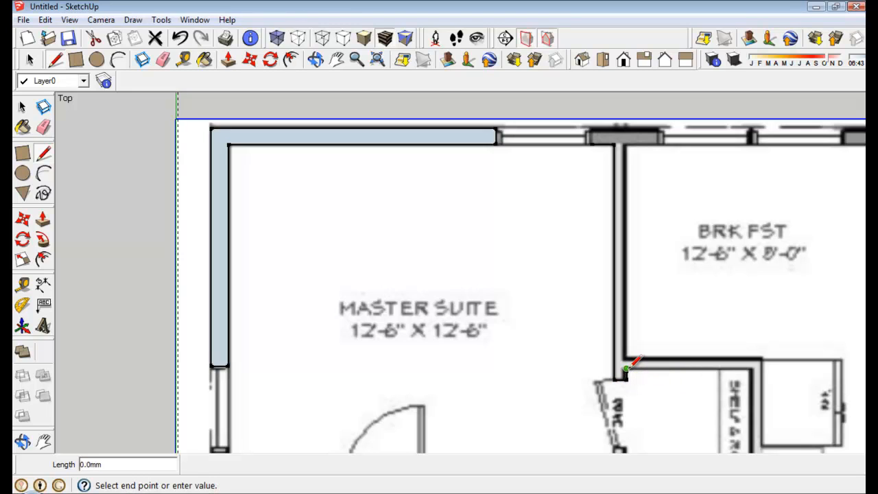
left_click(755, 378)
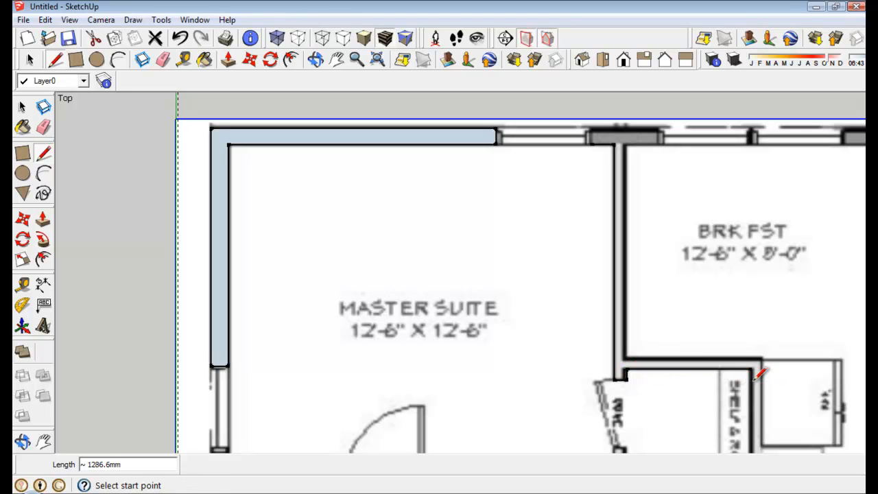
left_click(336, 60)
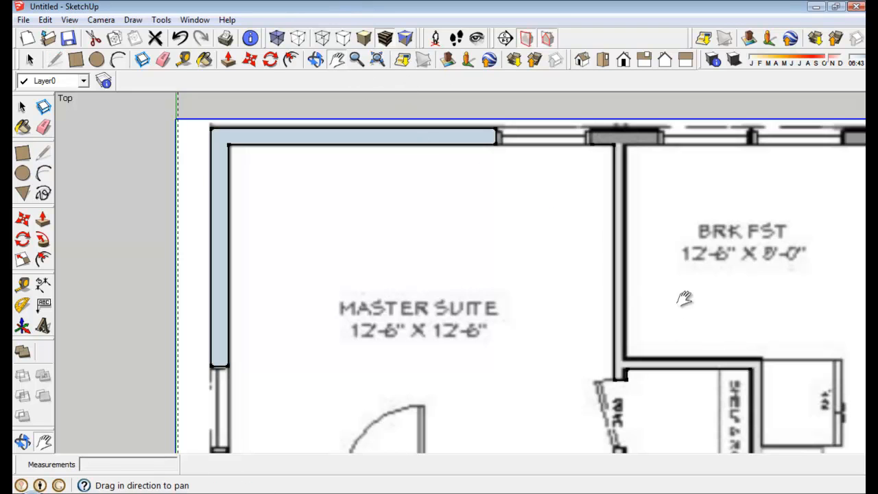
left_click_drag(705, 284, 681, 77)
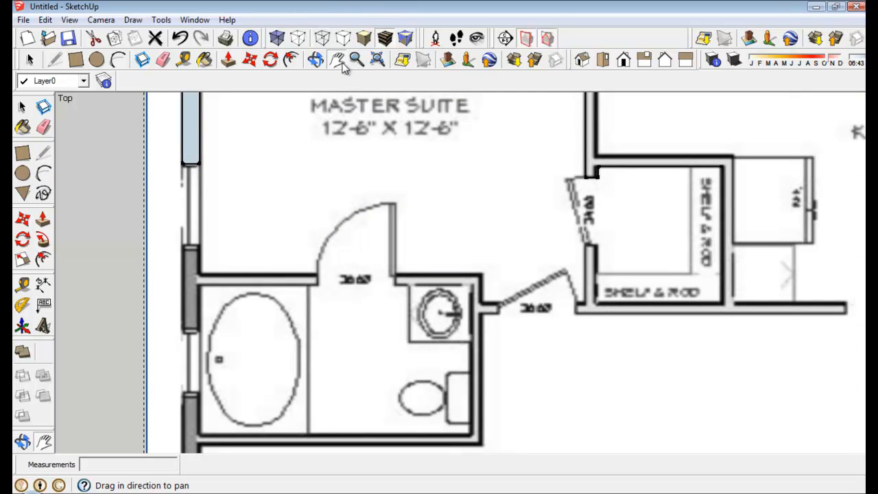
left_click(44, 152)
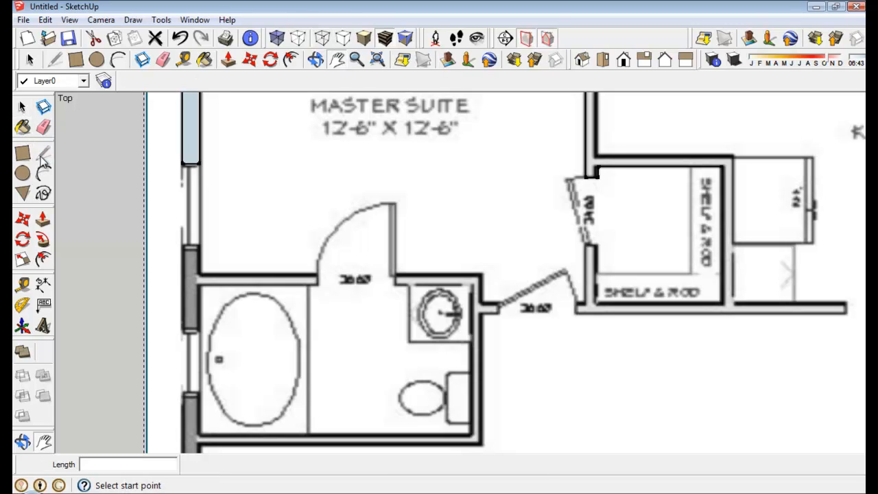
left_click(597, 165)
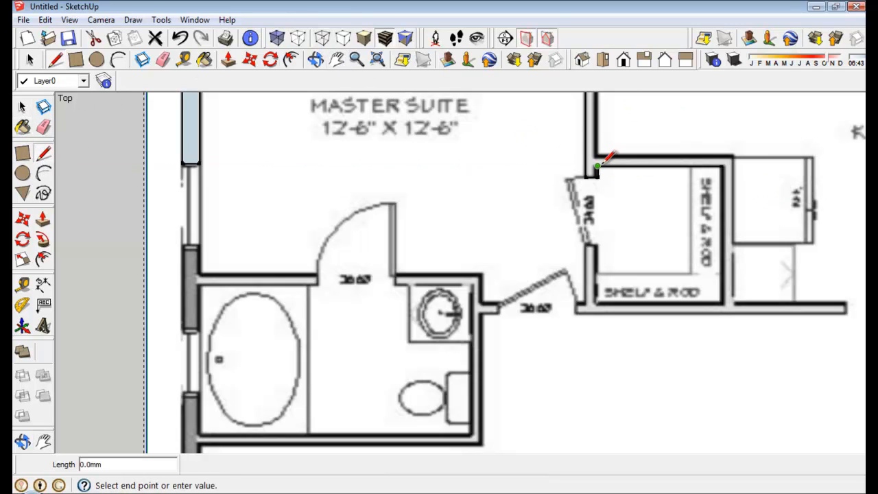
left_click(724, 166)
left_click(723, 165)
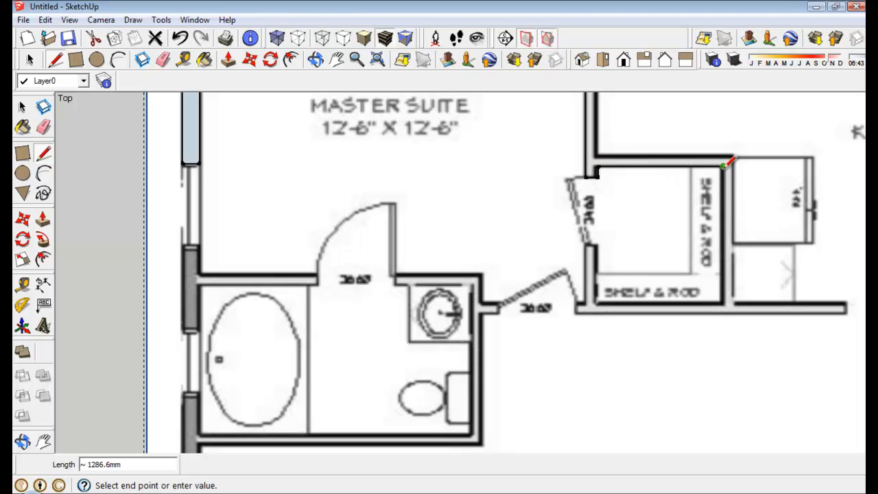
left_click(723, 302)
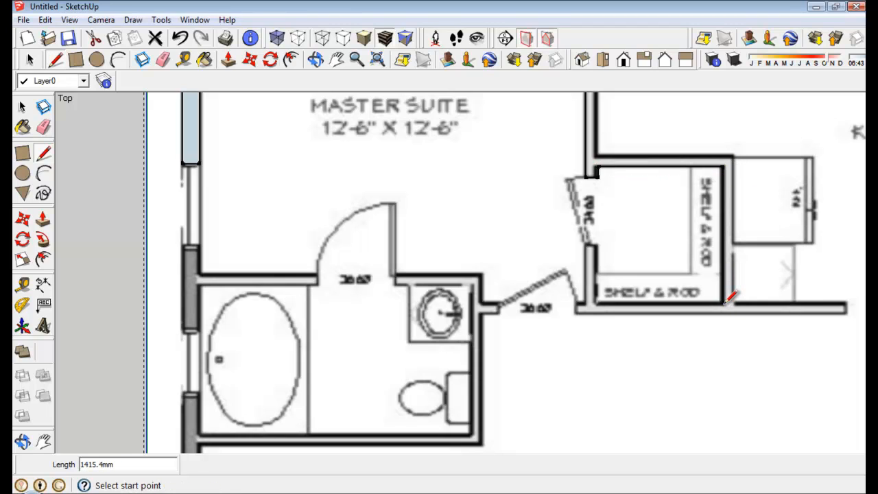
Step: Continue about 1287 mm along the closet's lower wall and 598 mm up to the door, around the wall end and 598 mm down its bedroom face
left_click(723, 302)
left_click(597, 303)
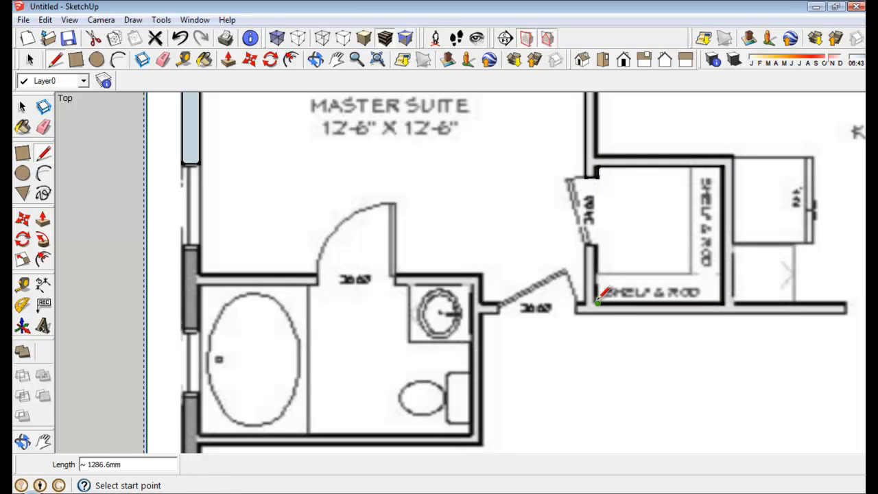
left_click(596, 302)
left_click(597, 243)
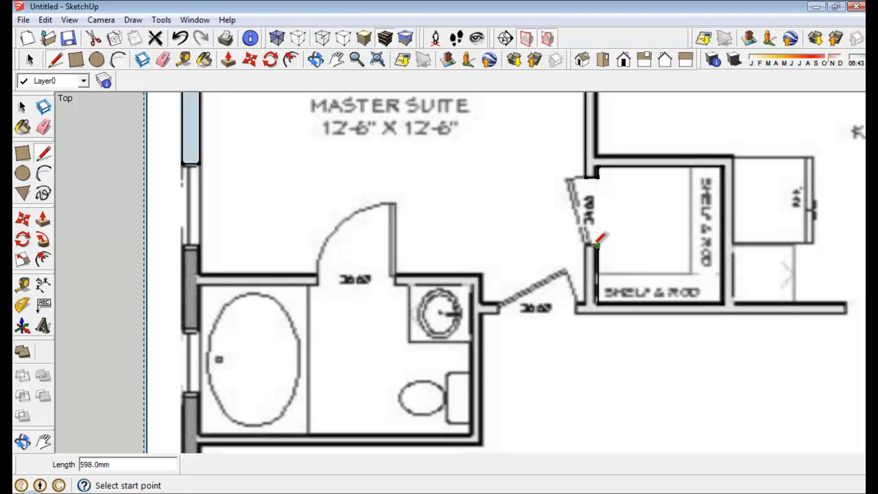
left_click(596, 244)
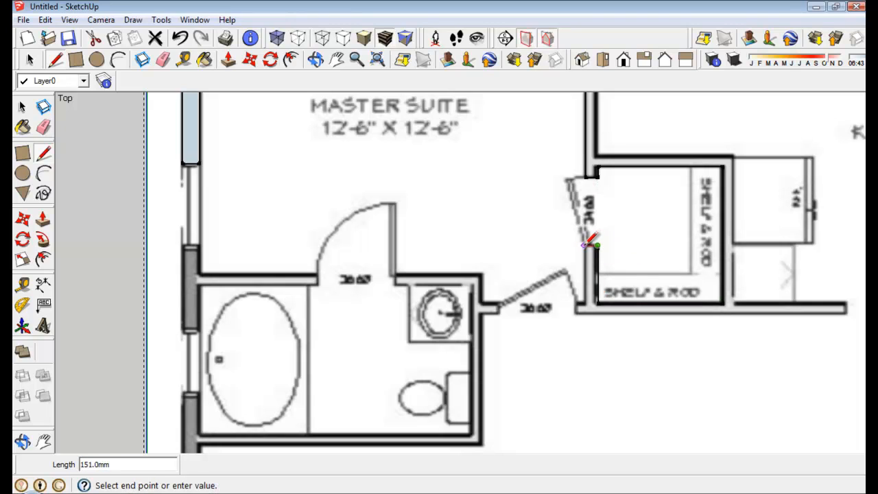
left_click(584, 245)
left_click(584, 301)
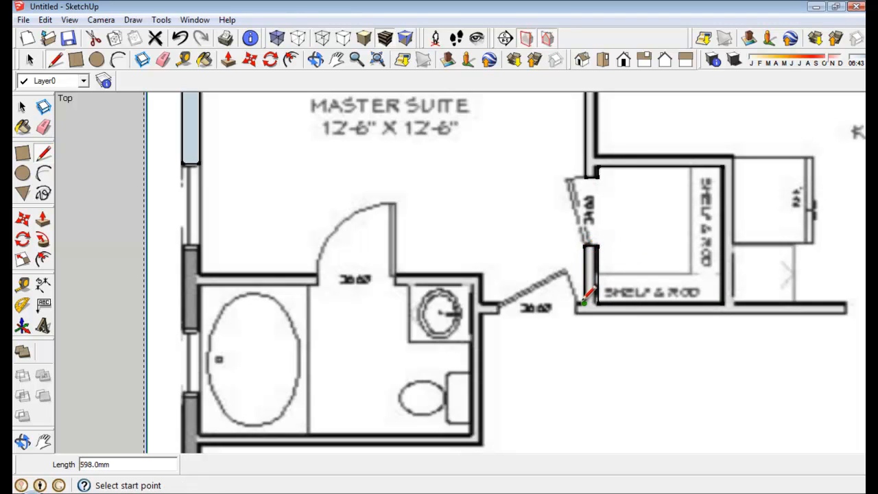
Step: Outline the wall end beside the bedroom door, the long lower face to its far end past the closet, and about 103 mm across that end
left_click(583, 303)
key("Escape")
left_click(583, 305)
key("Escape")
left_click(575, 312)
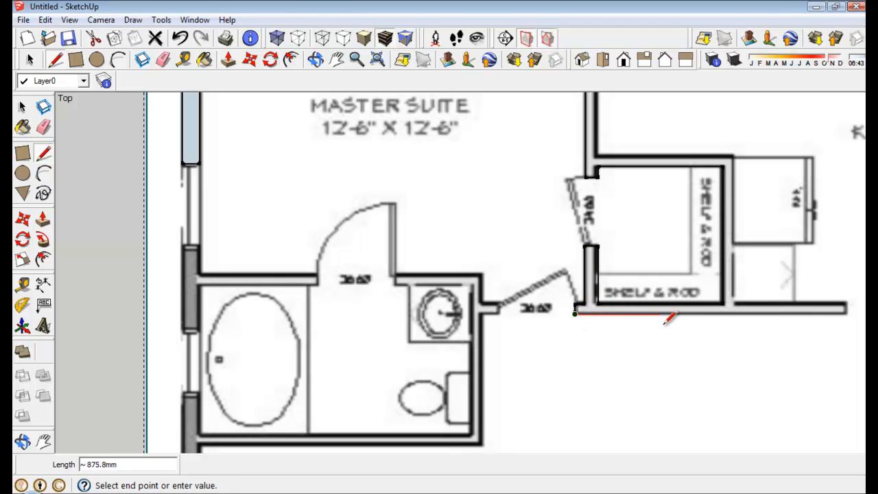
left_click(846, 312)
left_click(846, 312)
key("Escape")
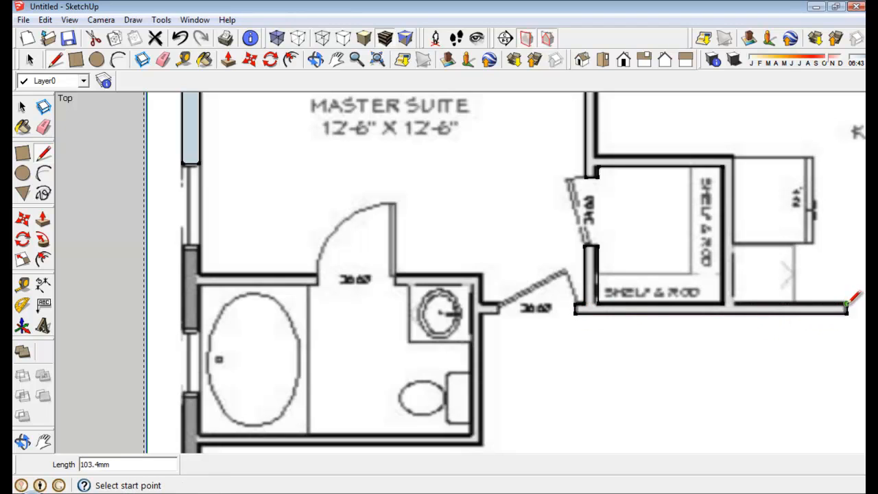
Step: Trace the wall's upper face about 1172 mm back to the closet, about 1540 mm up its kitchen side and along its top to the partition
left_click(846, 304)
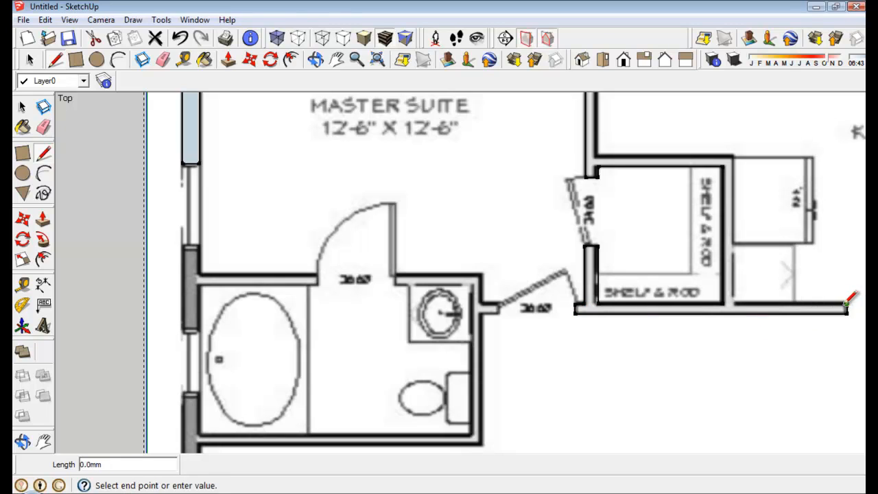
left_click(734, 295)
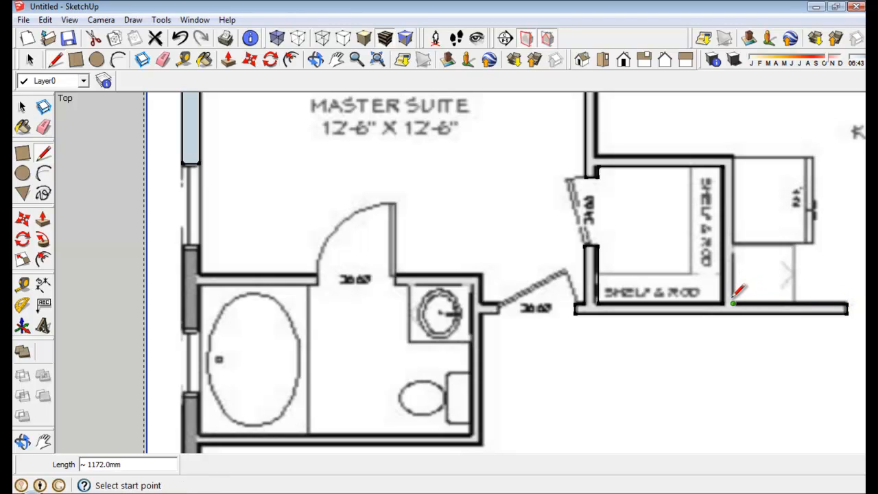
left_click(733, 302)
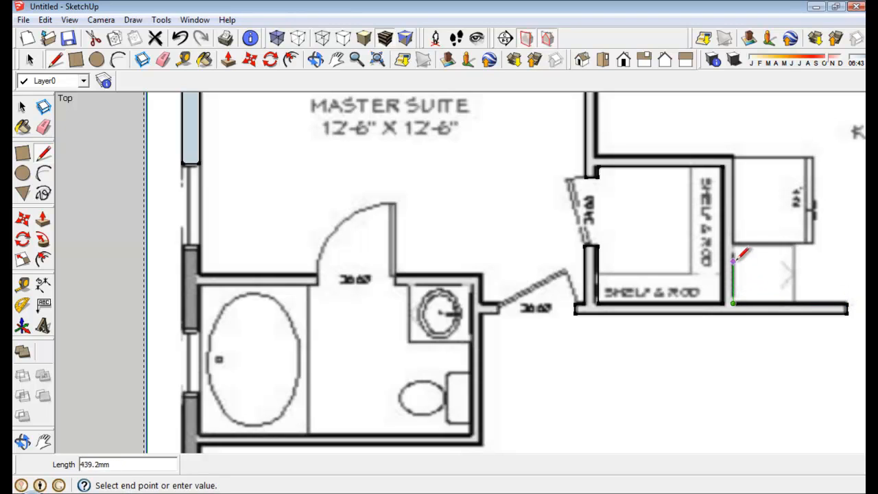
left_click(733, 154)
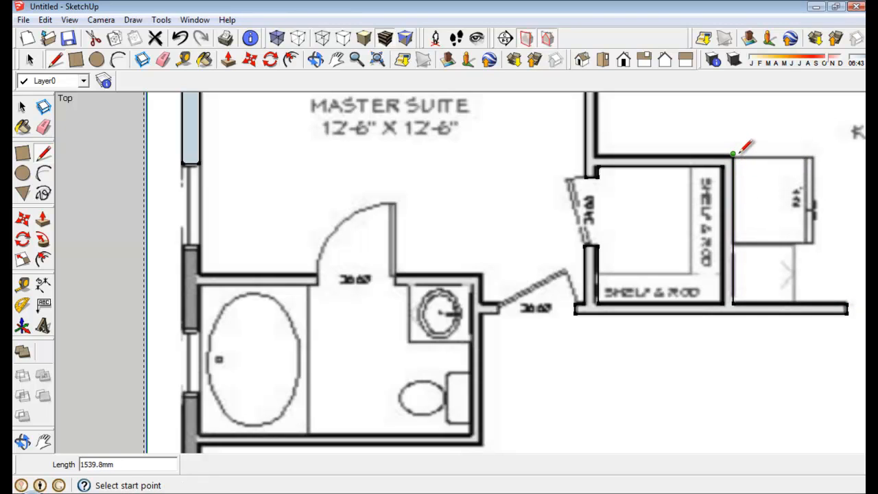
left_click(596, 153)
Step: Draw a line up the breakfast room side of the partition from the closet corner to the inner face of the exterior wall
scroll(596, 153, "up", 2)
scroll(596, 152, "down", 2)
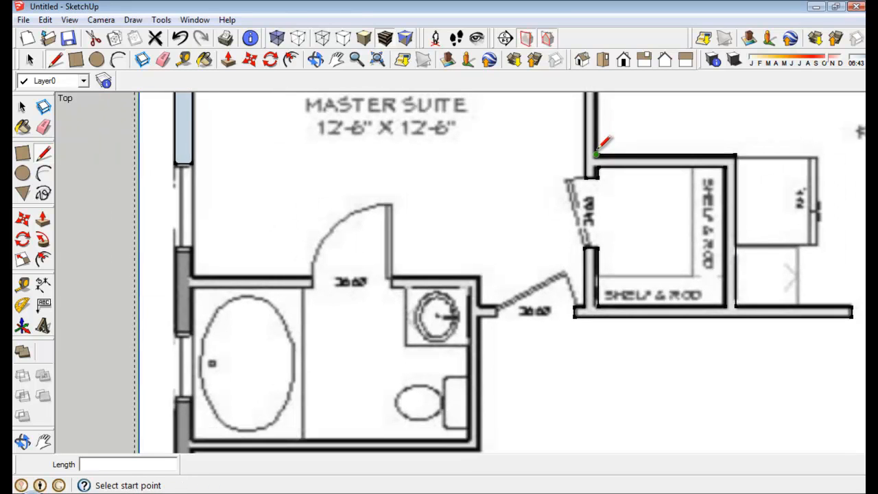
left_click(335, 61)
left_click_drag(539, 152, 513, 373)
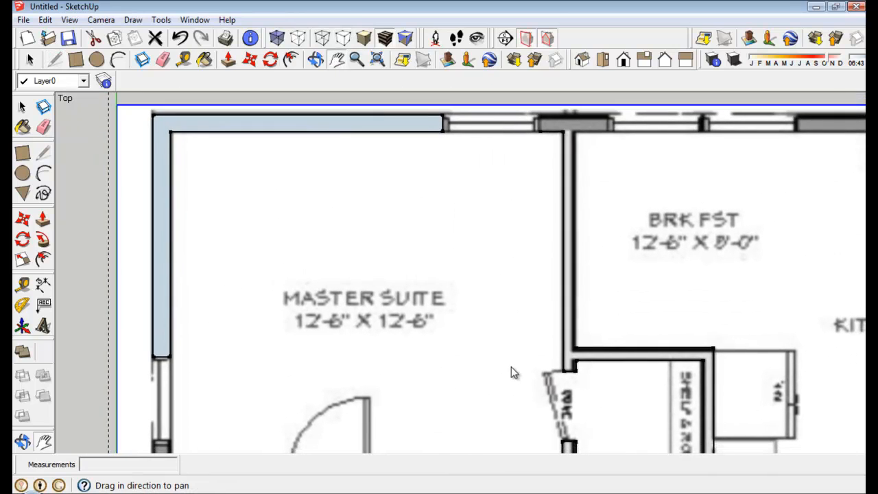
left_click(44, 153)
left_click(575, 347)
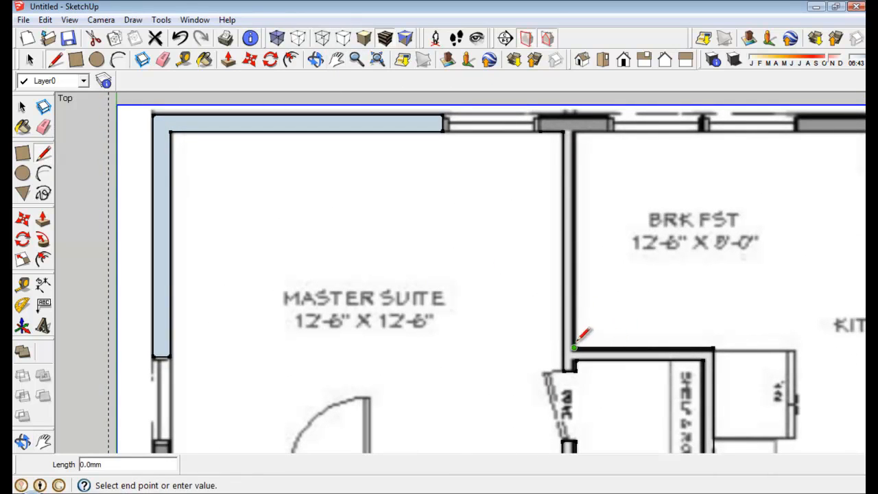
left_click(585, 128)
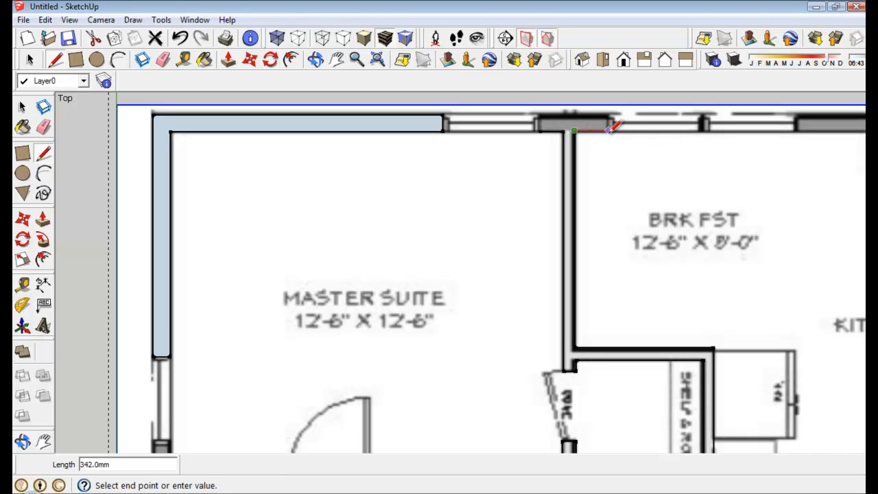
Step: Outline the exterior wall section between the master suite and breakfast windows, closing the partition and closet walls into one face
left_click(607, 129)
left_click(608, 129)
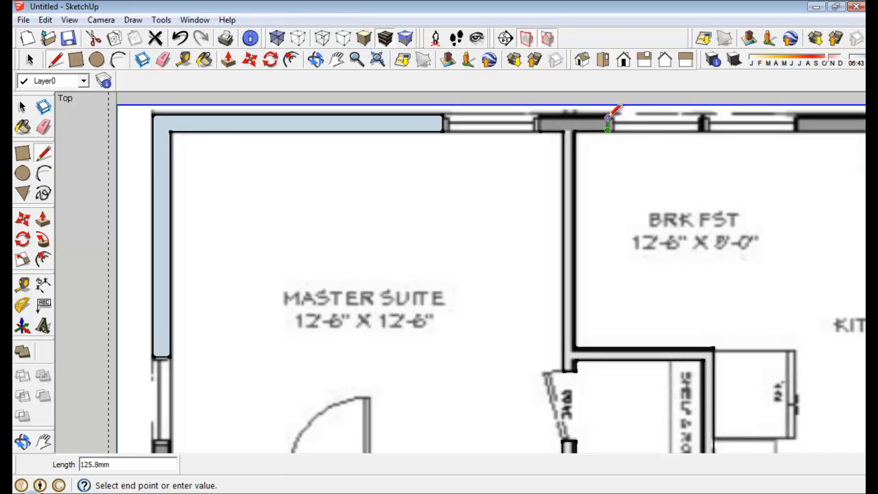
left_click(607, 114)
left_click(539, 114)
left_click(539, 115)
left_click(539, 129)
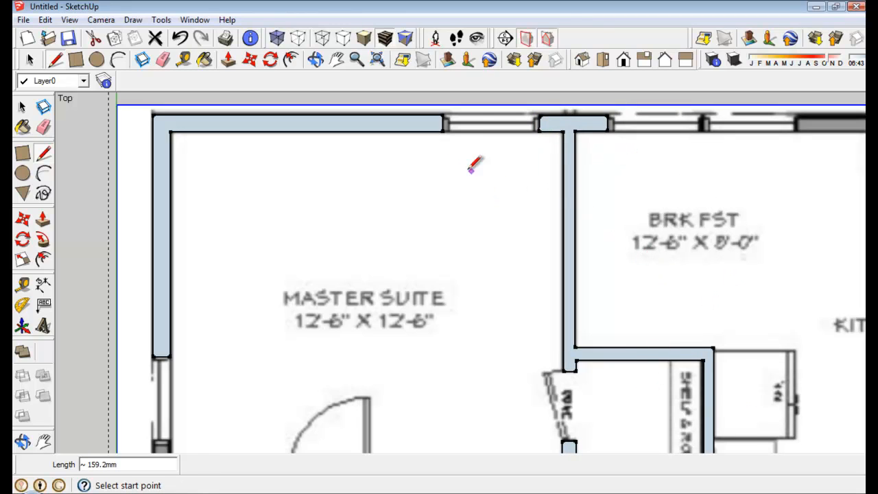
Step: Pull the L-shaped exterior wall at the master suite corner up about 2443 mm with Push/Pull
left_click(583, 61)
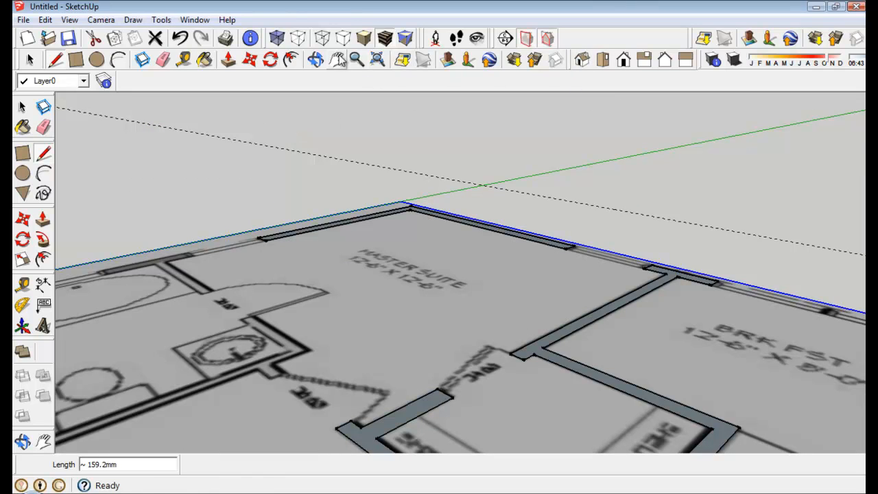
left_click(357, 58)
left_click_drag(364, 173, 382, 197)
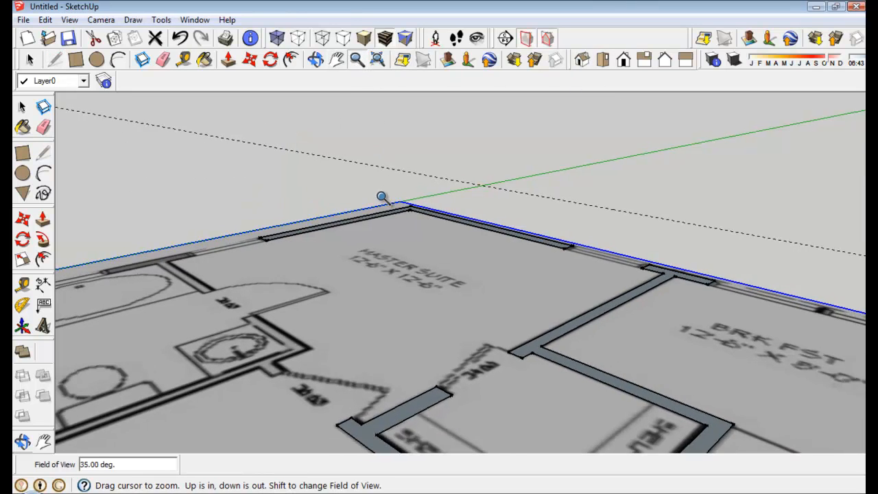
scroll(387, 199, "down", 6)
scroll(392, 199, "up", 1)
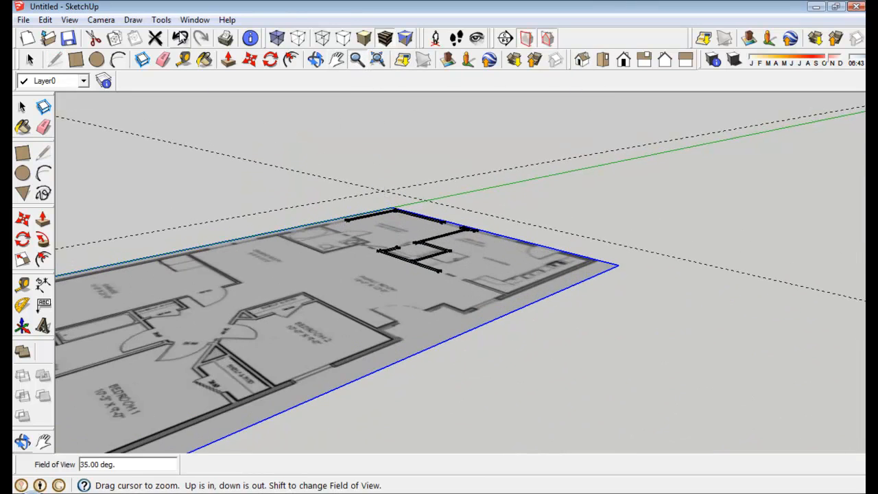
left_click(228, 59)
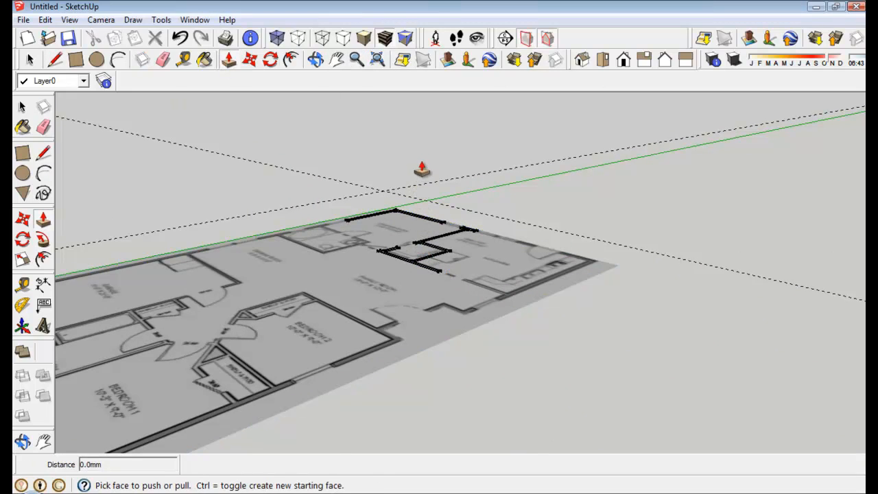
left_click(432, 229)
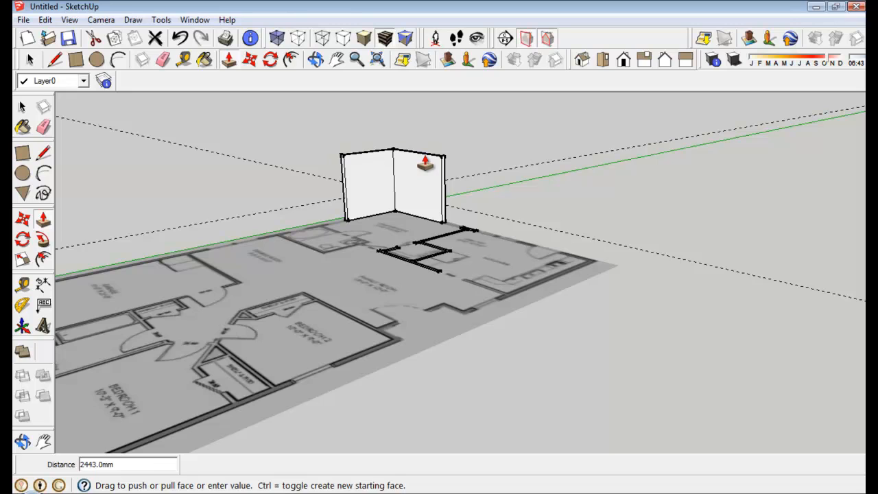
left_click(425, 162)
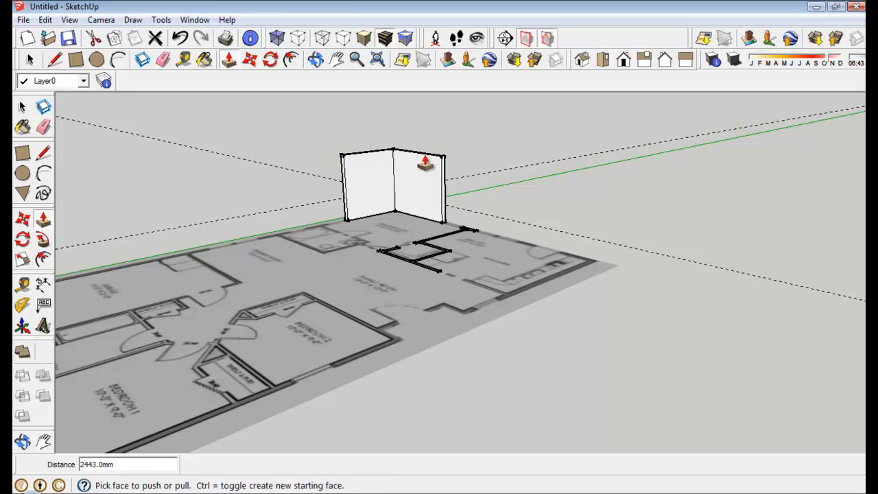
Step: Pull the connected partition and closet walls up about 2420 mm with Push/Pull and view them in 3D
left_click(430, 250)
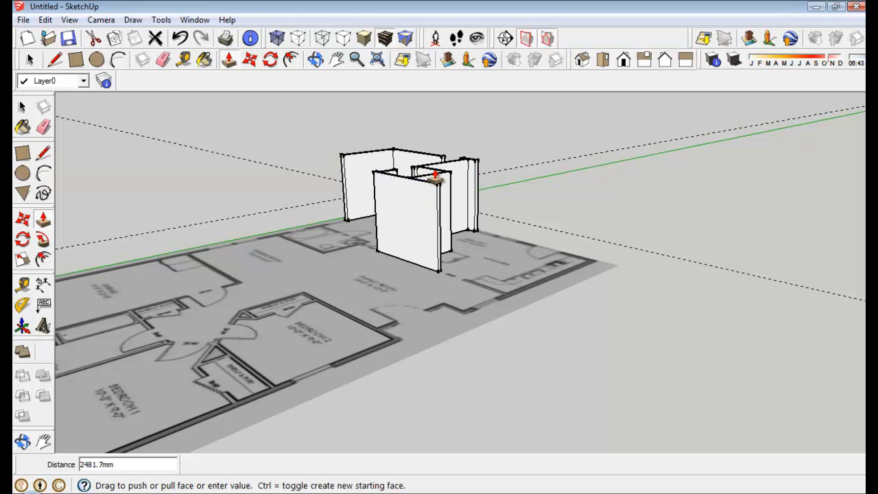
left_click(433, 178)
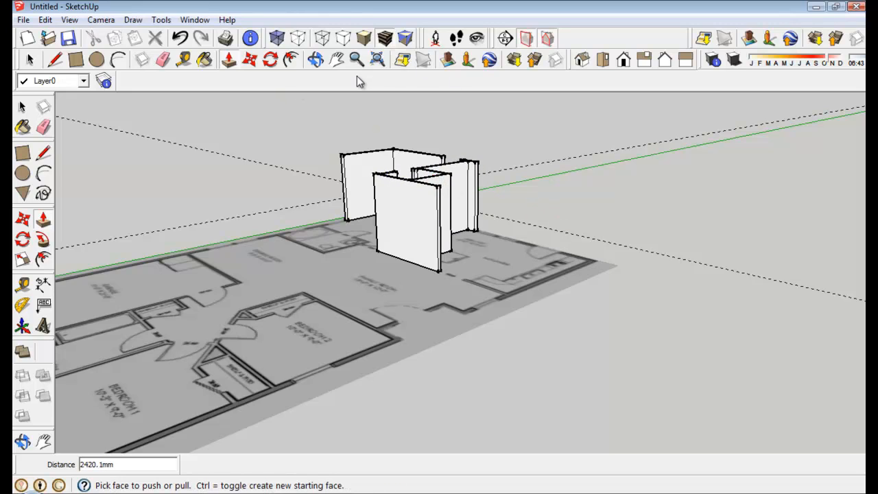
left_click(316, 60)
left_click_drag(231, 249, 251, 276)
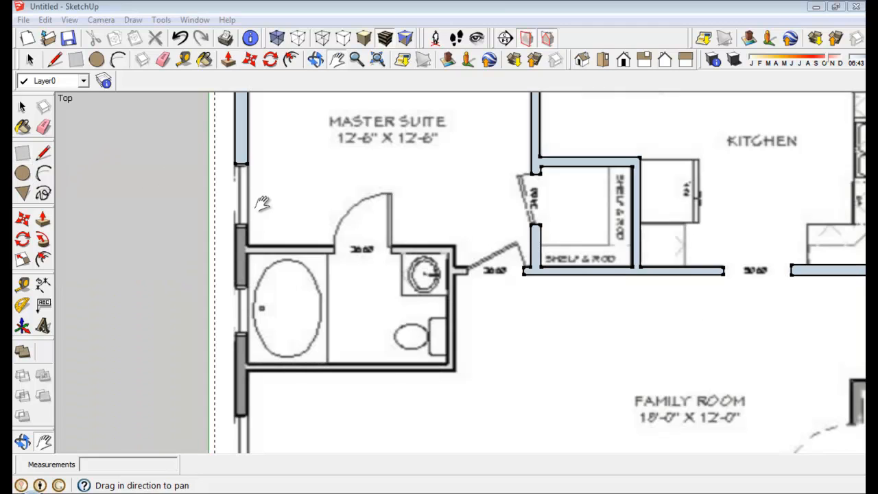
Step: Fill the master suite's side window opening with a rectangle about 836 by 180 mm and the wall section below it with one about 878 by 177 mm
left_click(22, 157)
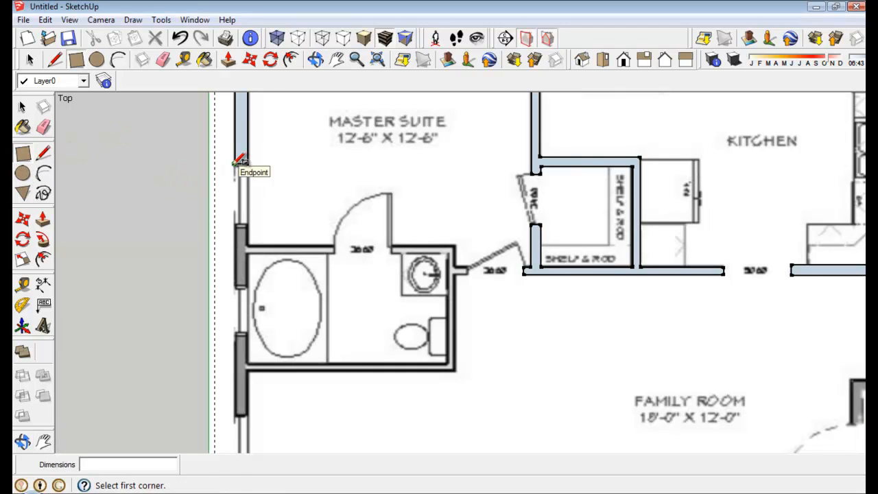
left_click(235, 164)
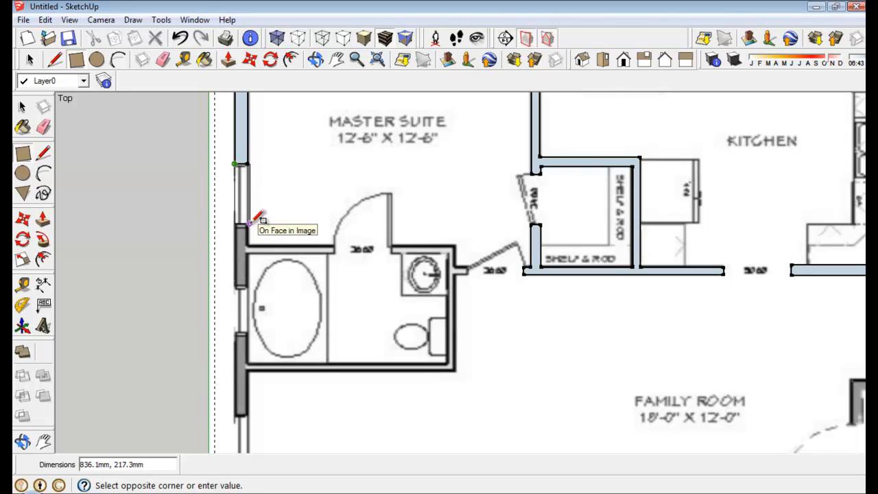
left_click(248, 222)
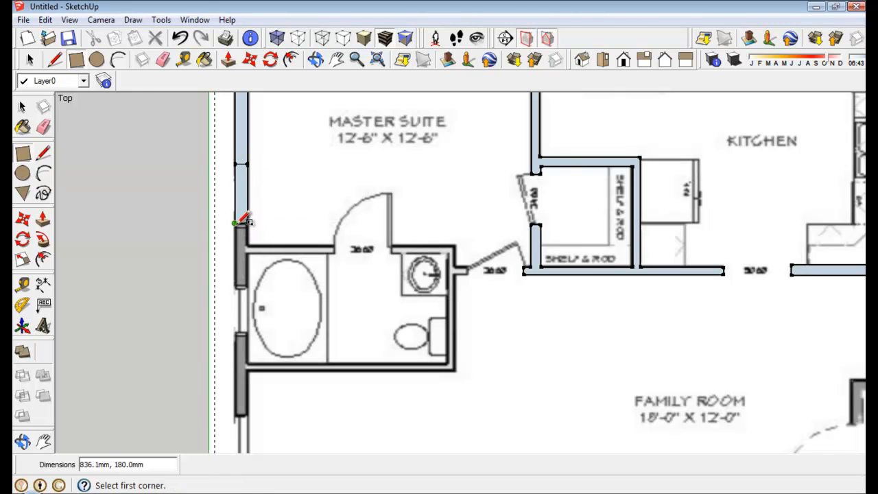
left_click(235, 222)
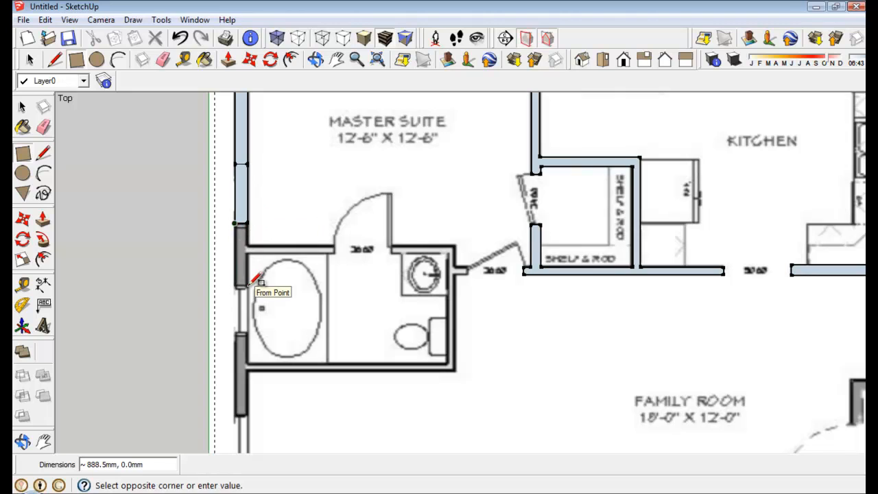
key("Escape")
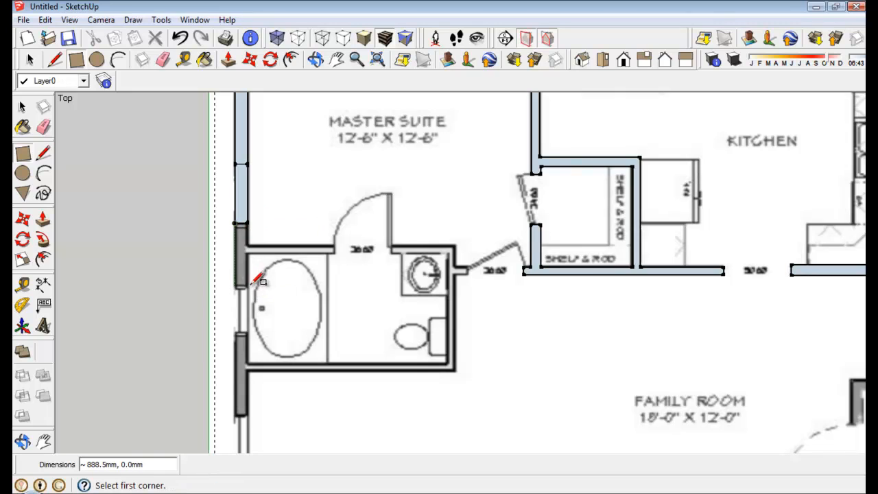
left_click(247, 223)
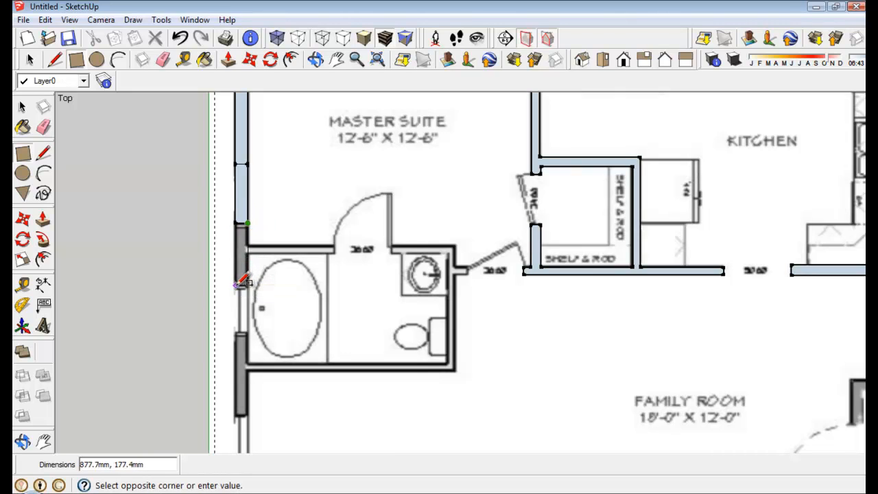
left_click(235, 284)
Step: Draw wall rectangles on both sides of the bathroom door, the one above the tub about 1214 by 122 mm
left_click(248, 245)
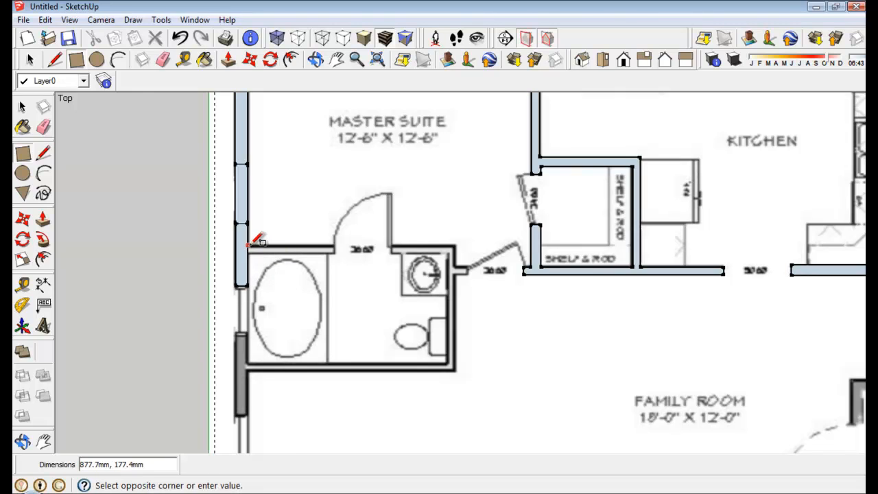
left_click(335, 254)
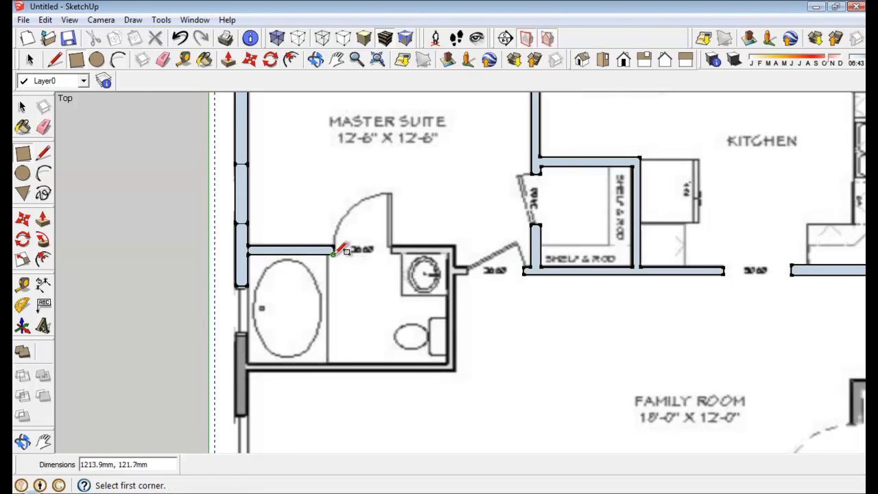
left_click(44, 127)
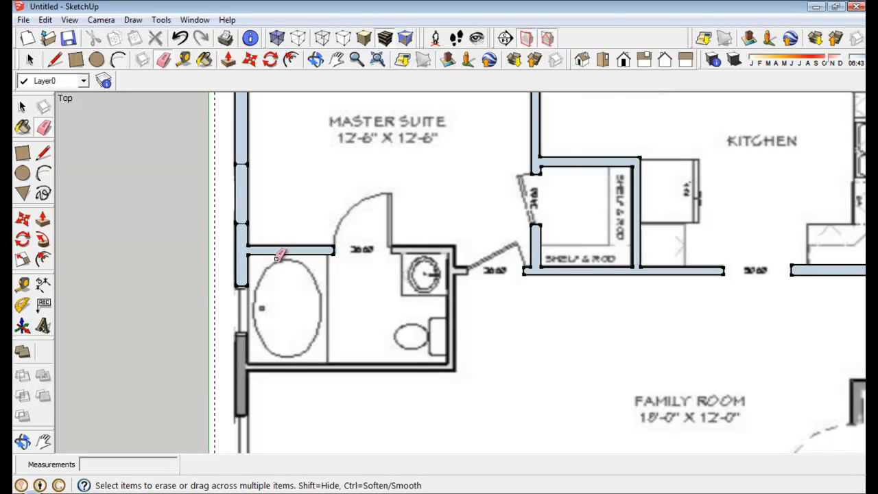
left_click(22, 153)
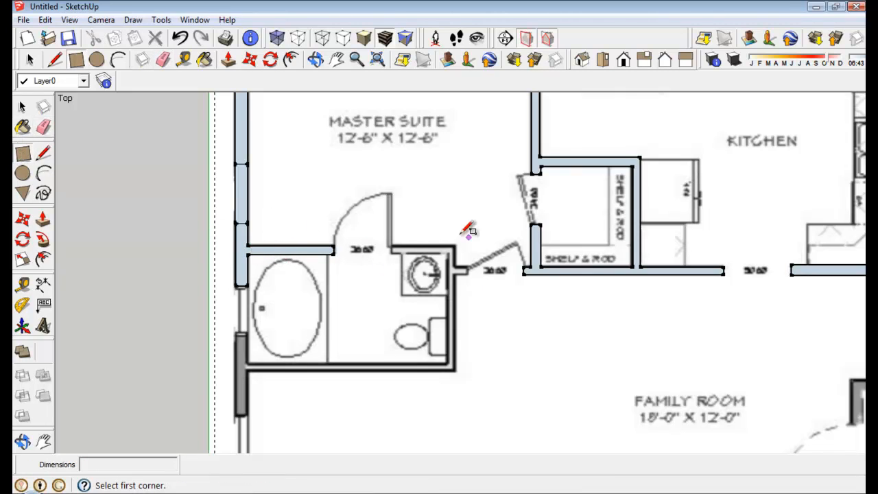
left_click(392, 245)
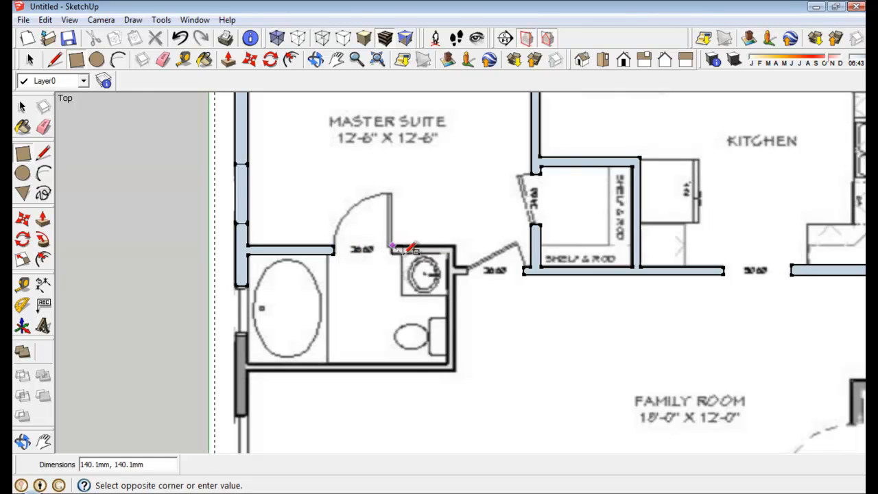
left_click(456, 254)
Step: Draw rectangles over the bathroom wall beside the toilet and the bathroom's lower wall, the latter about 2811 by 140 mm
left_click(455, 255)
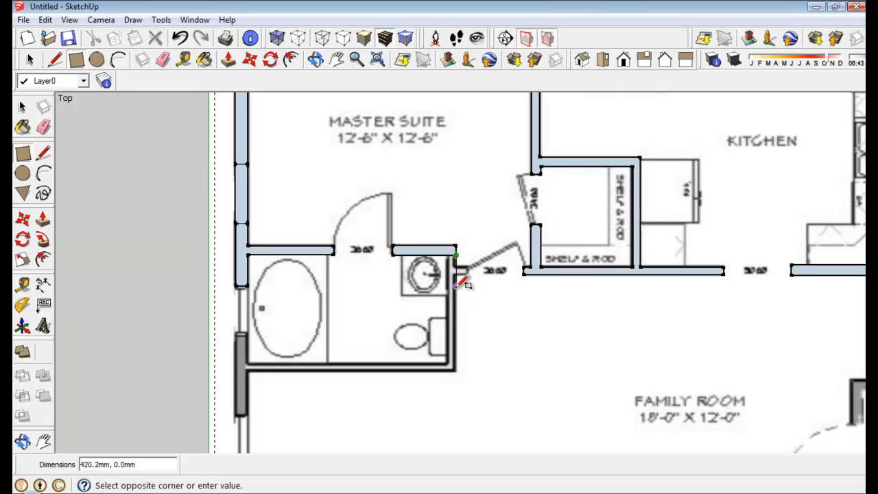
left_click(451, 370)
left_click(449, 370)
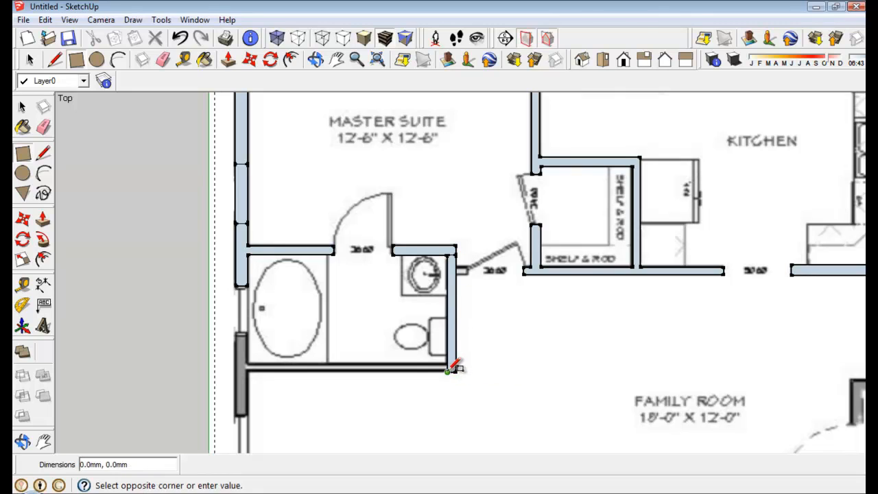
left_click(246, 363)
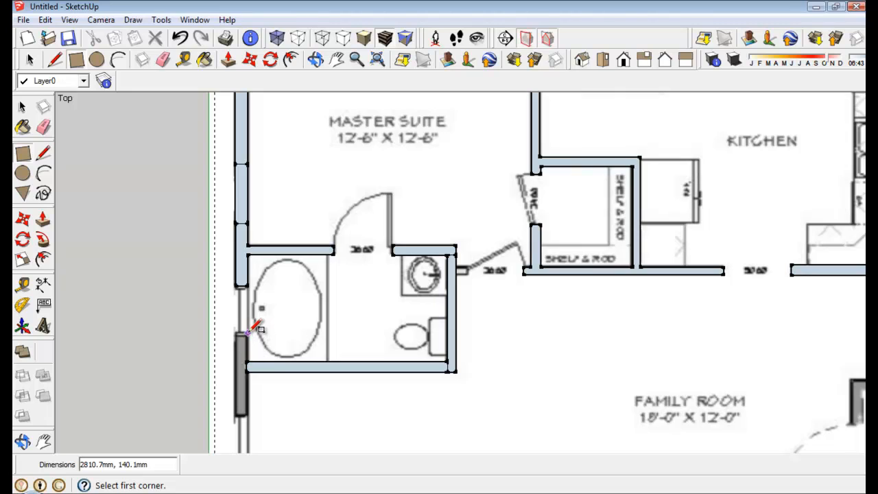
Step: Draw a rectangle about 1119 by 177 mm over the exterior wall section below the bathroom window
left_click(241, 285)
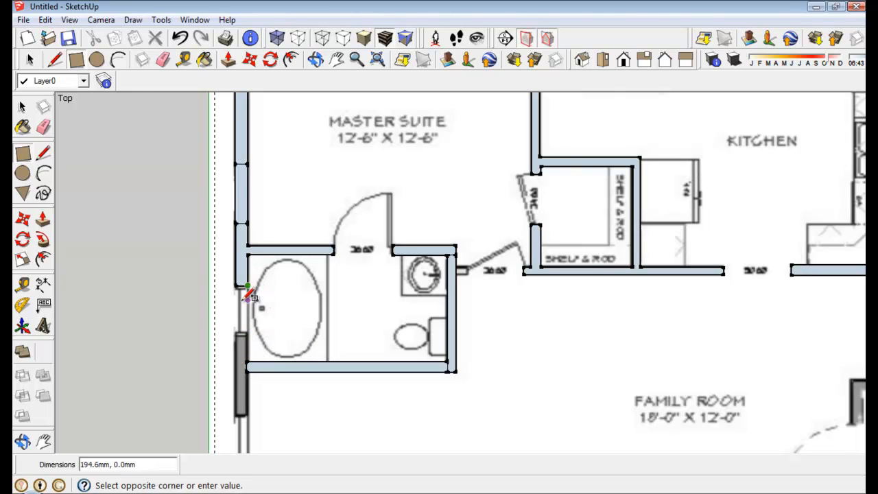
left_click(237, 334)
left_click(237, 335)
left_click(242, 414)
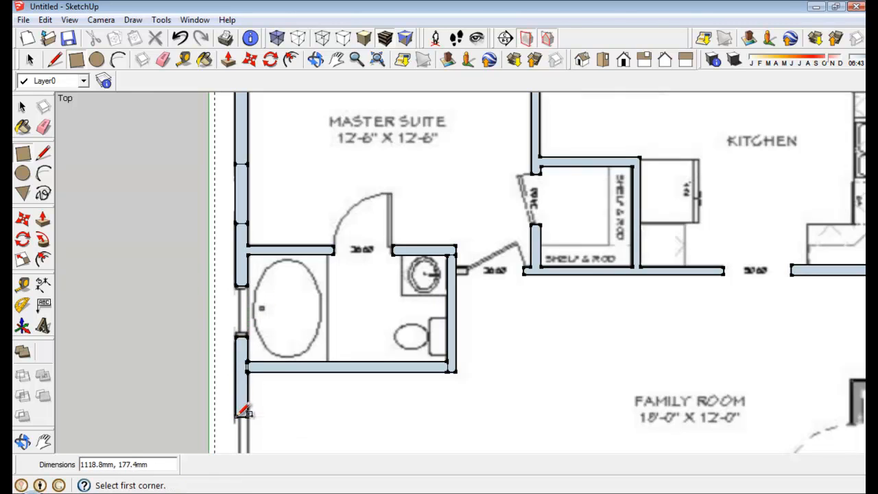
Step: Erase the dividing lines where the bathroom wall rectangles meet each other and the exterior wall
left_click(44, 127)
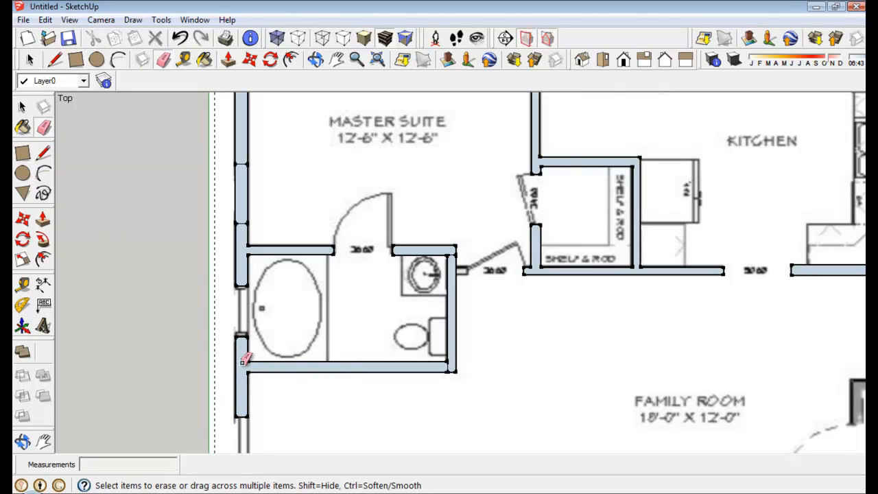
left_click(452, 252)
left_click(452, 253)
Step: Fill the bathroom window opening with a rectangle about 711 by 168 mm between the two wall ends
left_click(22, 154)
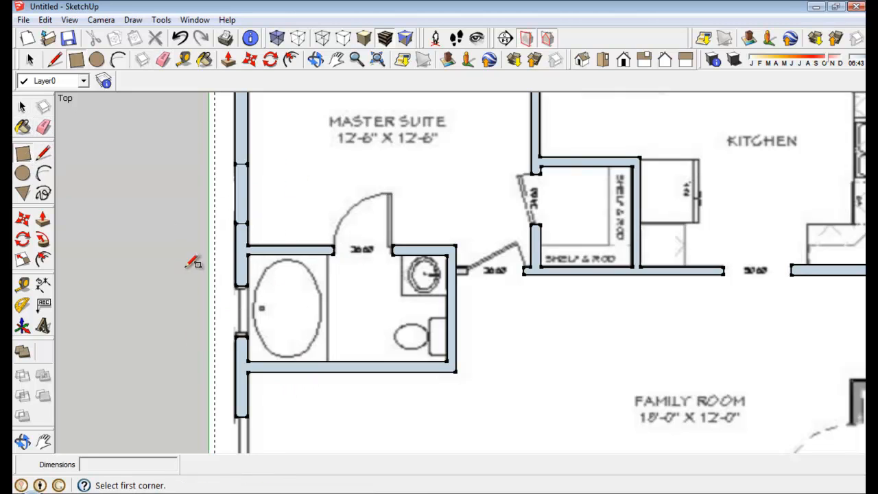
left_click(236, 284)
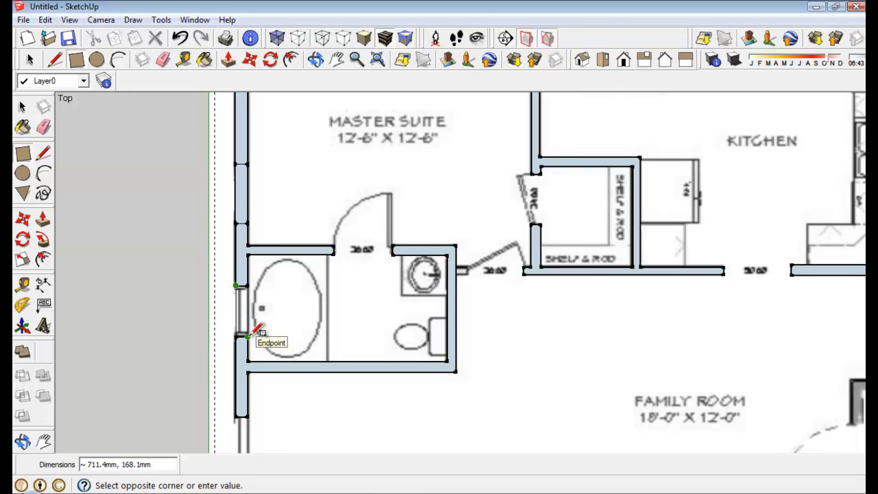
left_click(247, 335)
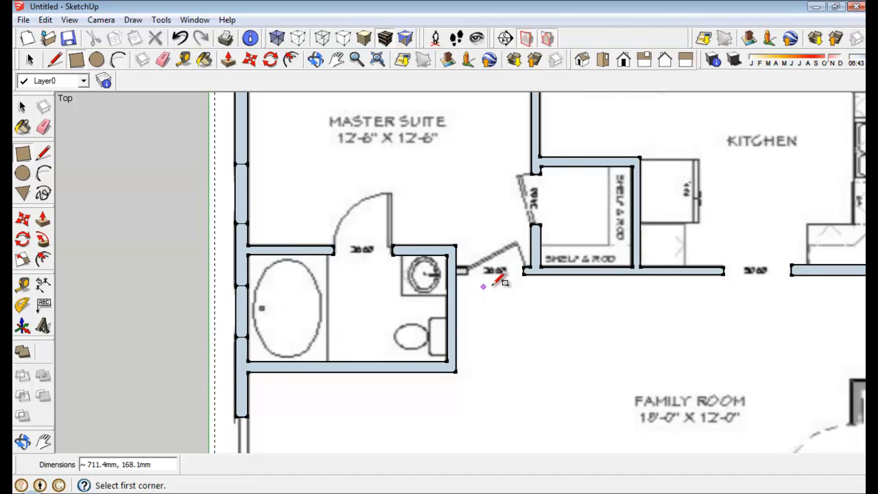
Step: Draw a rectangle across the exterior door opening between the breakfast room and the kitchen
scroll(608, 374, "down", 3)
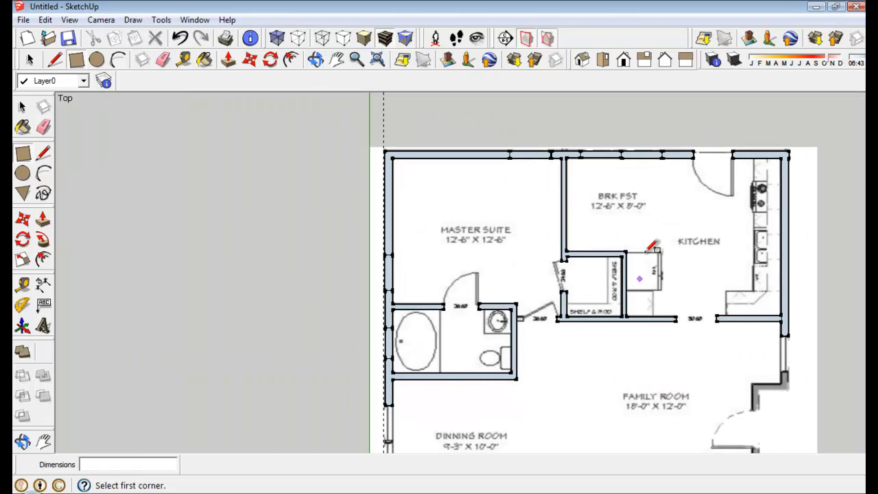
left_click(693, 151)
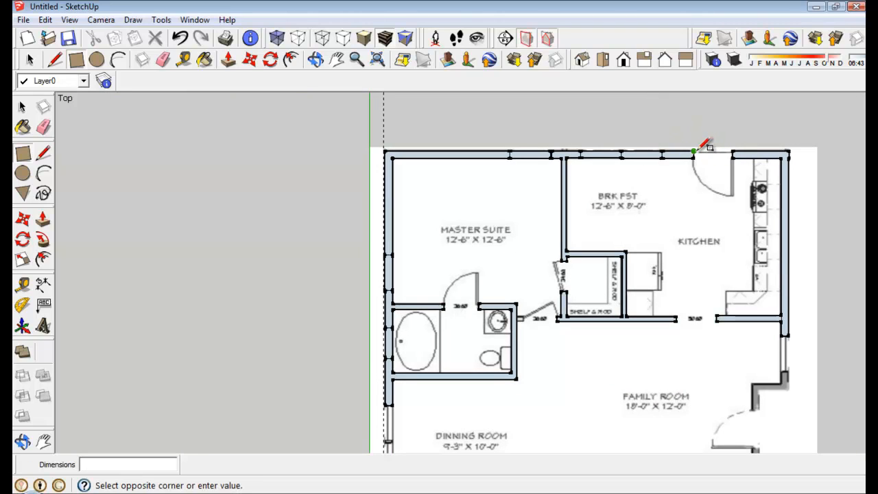
left_click(733, 157)
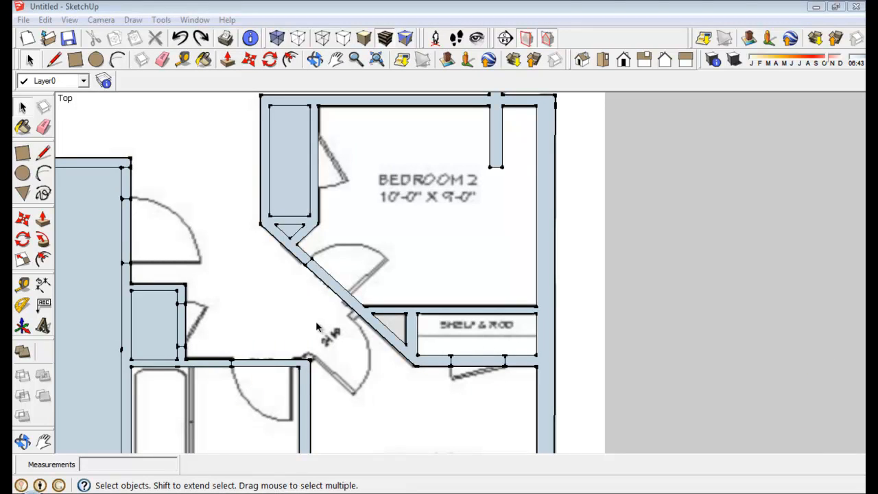
Step: Erase the face inside Bedroom 2's shelf-and-rod closet and the small triangular face between the walls just below it
left_click(285, 181)
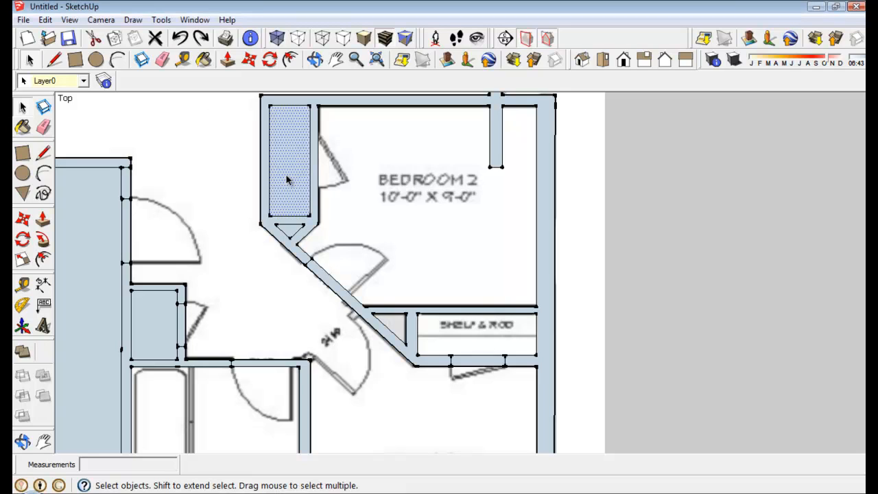
right_click(289, 180)
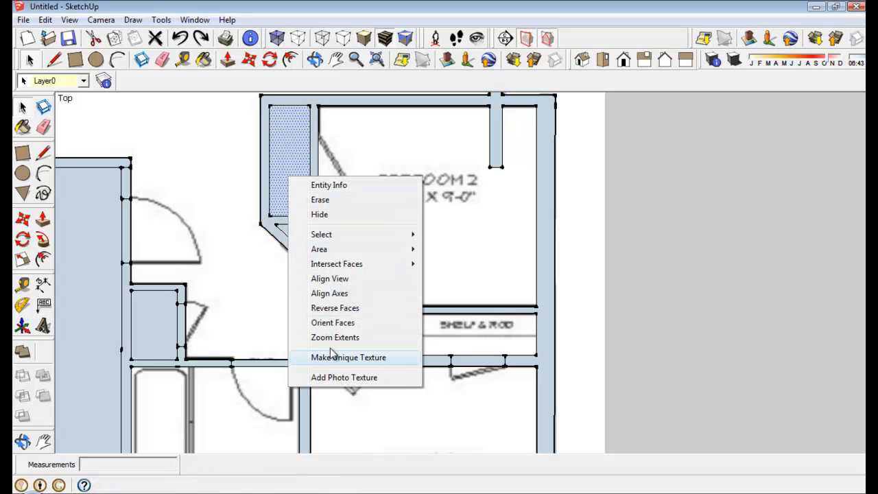
left_click(320, 200)
right_click(292, 232)
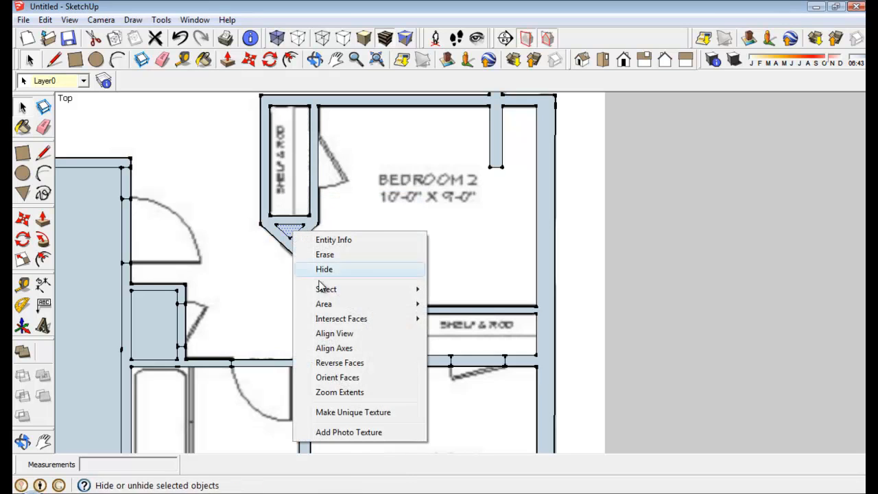
left_click(310, 254)
Step: Erase the face inside the small hall closet between the garage and the bathroom
left_click(146, 333)
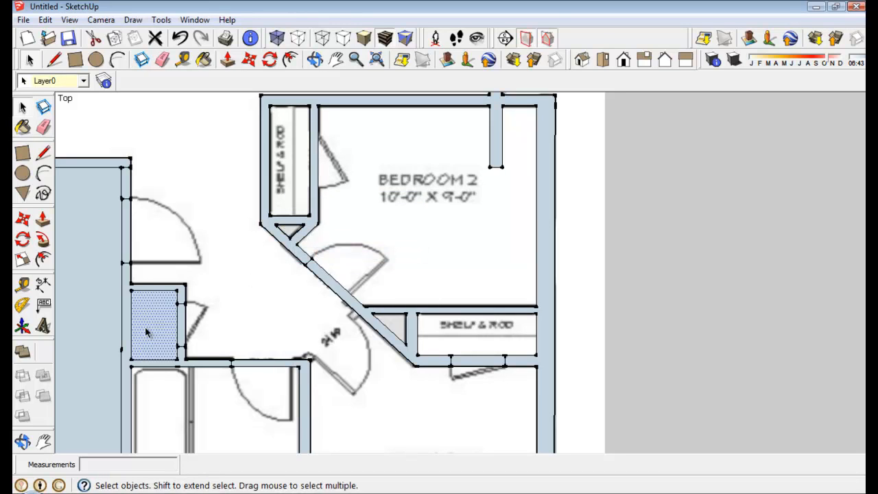
right_click(146, 333)
left_click(181, 141)
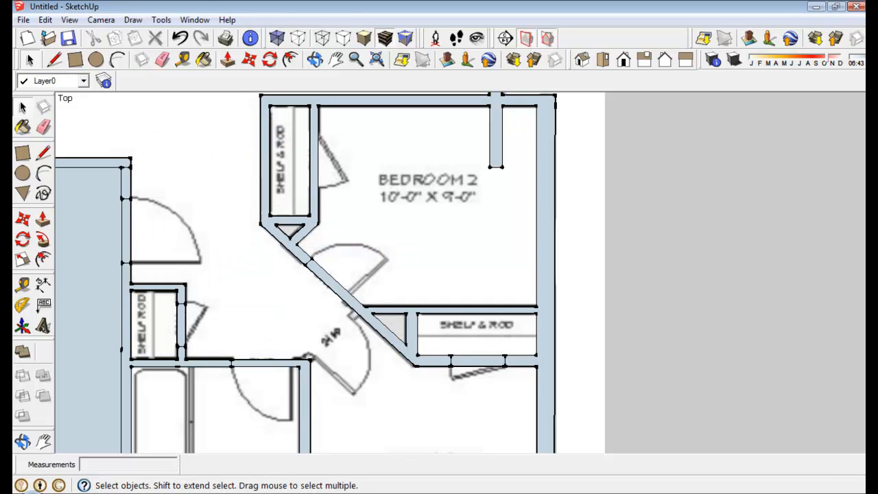
Step: Erase the large face filling the garage so only its surrounding walls remain as faces
left_click(355, 60)
scroll(358, 277, "down", 3)
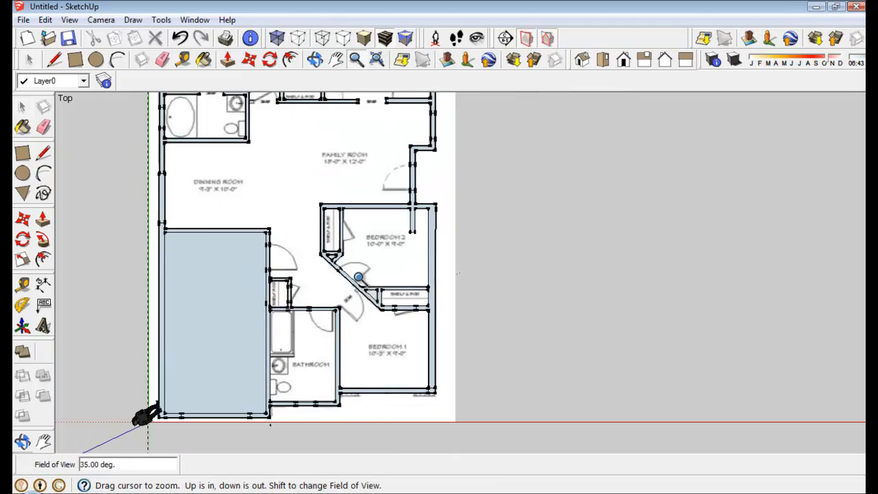
scroll(358, 277, "down", 4)
scroll(301, 304, "up", 4)
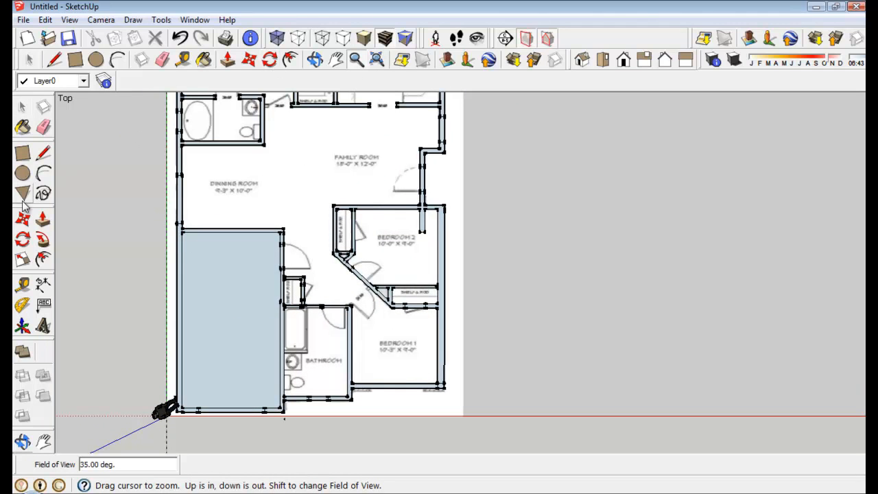
left_click(22, 107)
left_click(231, 301)
right_click(248, 309)
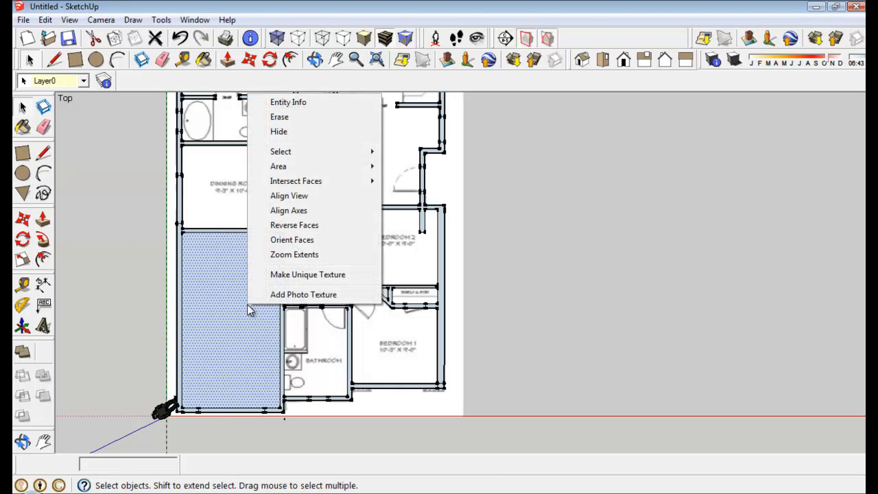
left_click(294, 122)
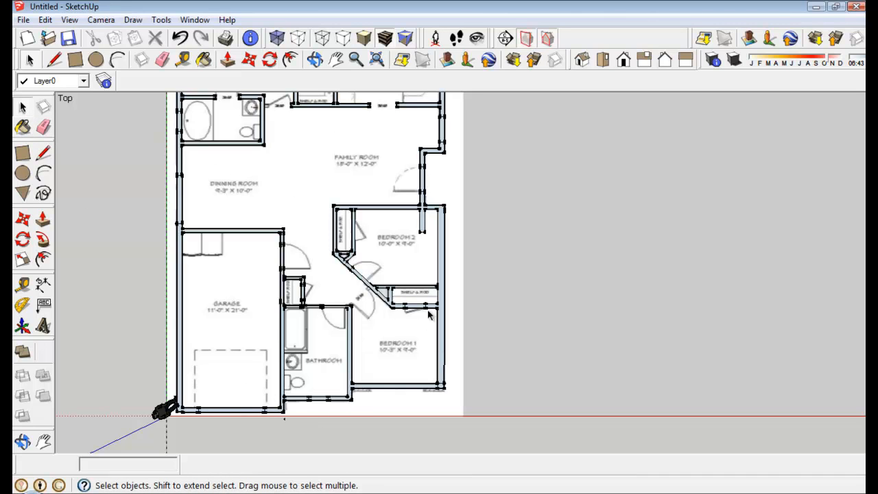
Step: Draw a line about 1001 mm long across the diagonal wall, along the open leaf of Bedroom 2's door
scroll(363, 321, "up", 5)
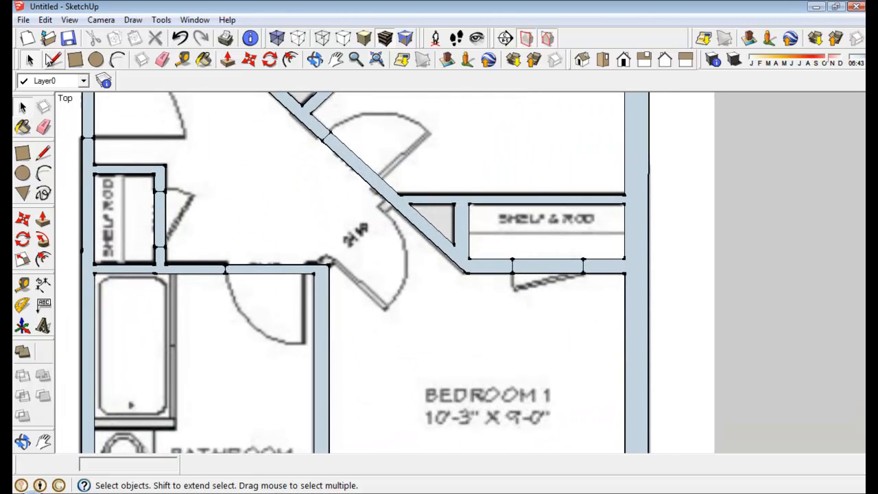
left_click(52, 60)
left_click(347, 204)
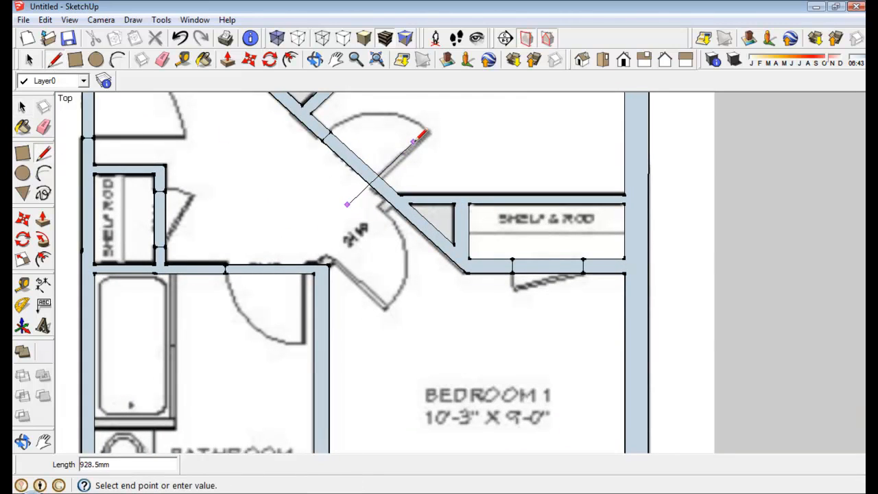
left_click(417, 136)
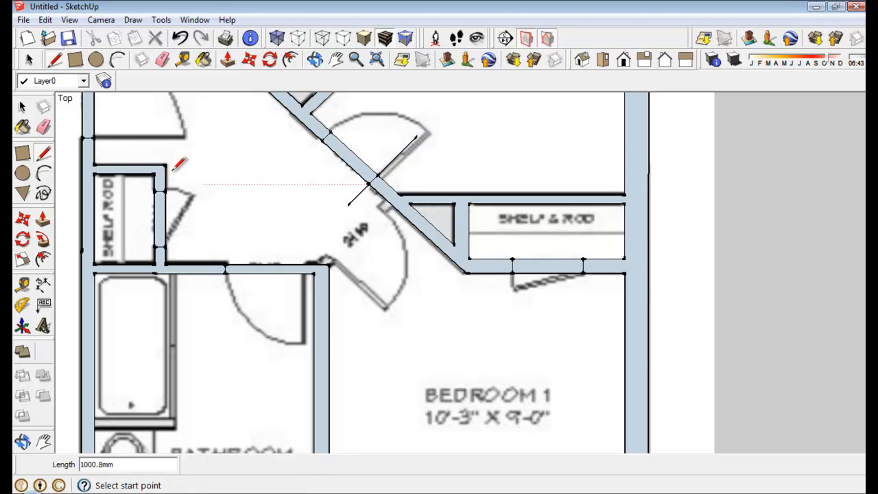
Step: Erase both ends of the door line that overhang the diagonal wall, keeping only the segment inside the wall
left_click(162, 59)
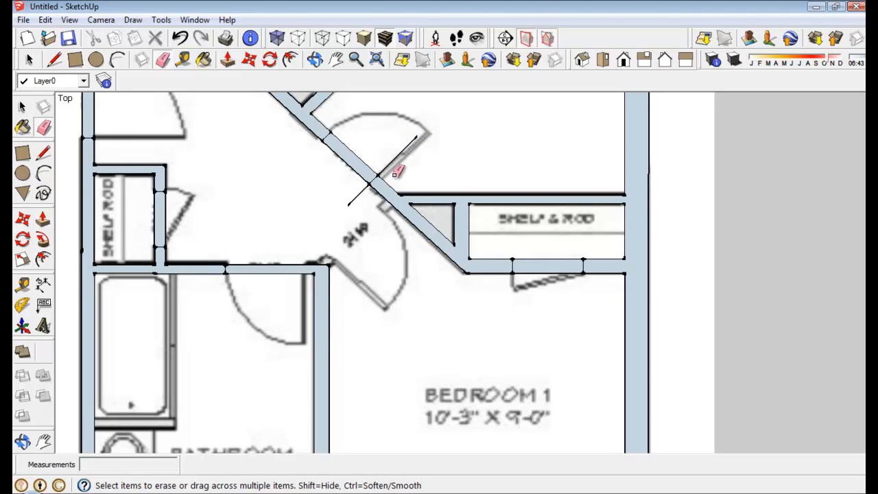
left_click(359, 194)
left_click(405, 149)
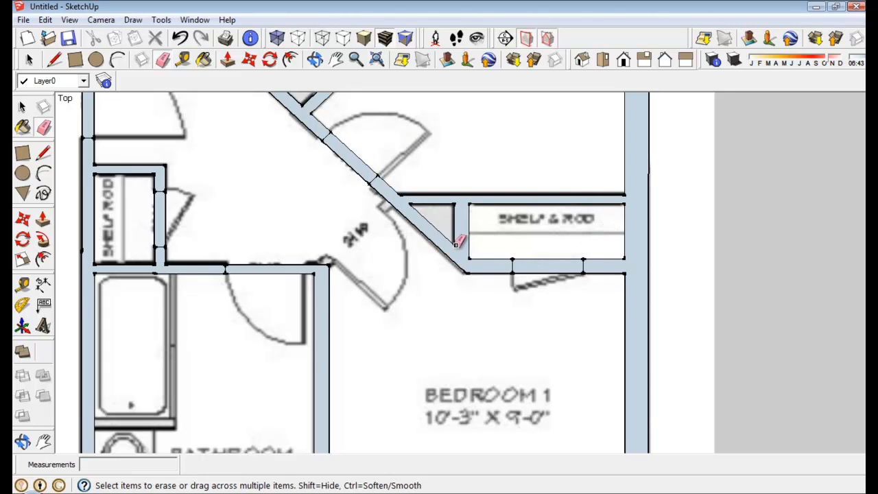
Step: Examine the wall outlines around the garage, hall, bathroom and both bedrooms for leftover lines
scroll(454, 206, "up", 2)
scroll(429, 257, "down", 4)
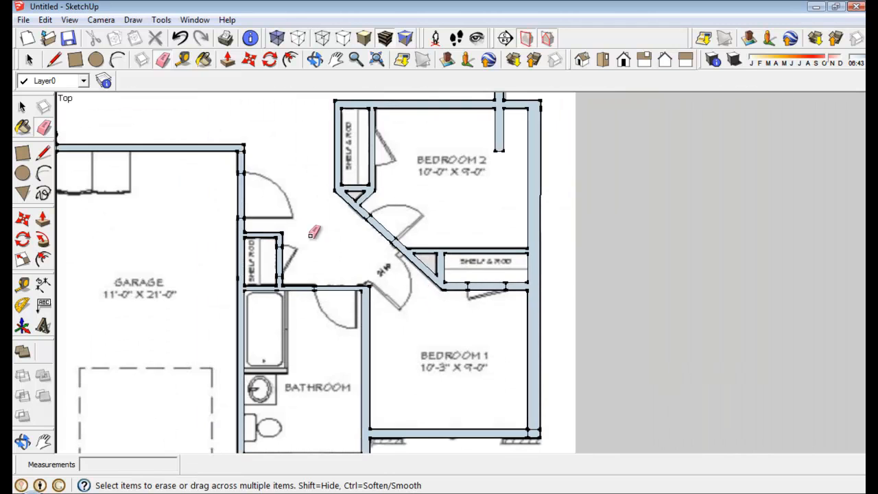
scroll(330, 247, "down", 2)
scroll(283, 206, "up", 4)
scroll(283, 208, "down", 1)
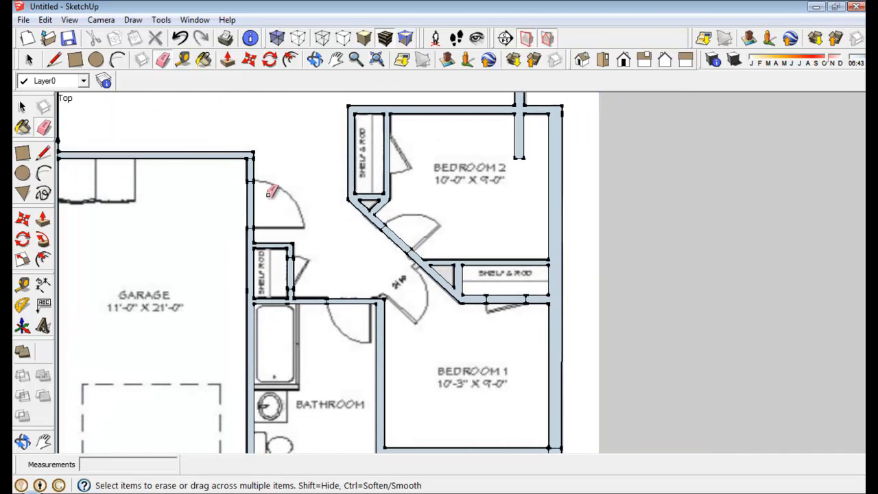
scroll(317, 196, "up", 2)
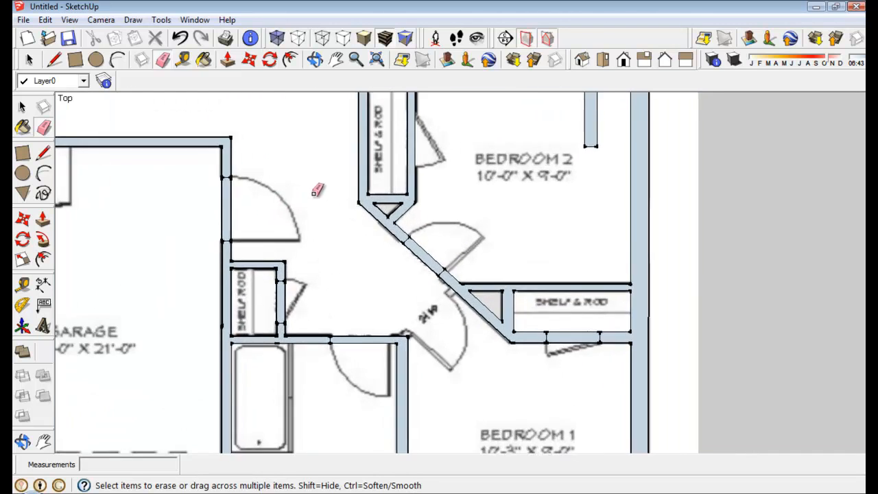
scroll(305, 219, "down", 3)
scroll(308, 319, "down", 2)
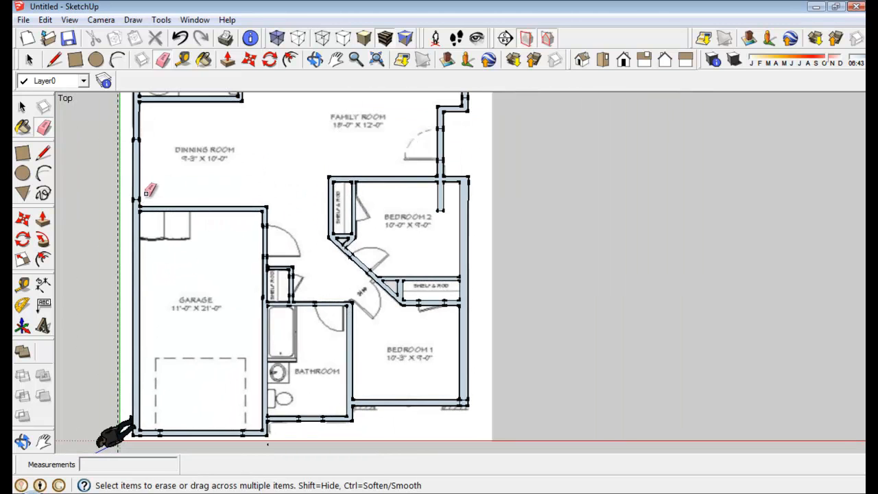
scroll(233, 288, "up", 3)
scroll(147, 284, "up", 1)
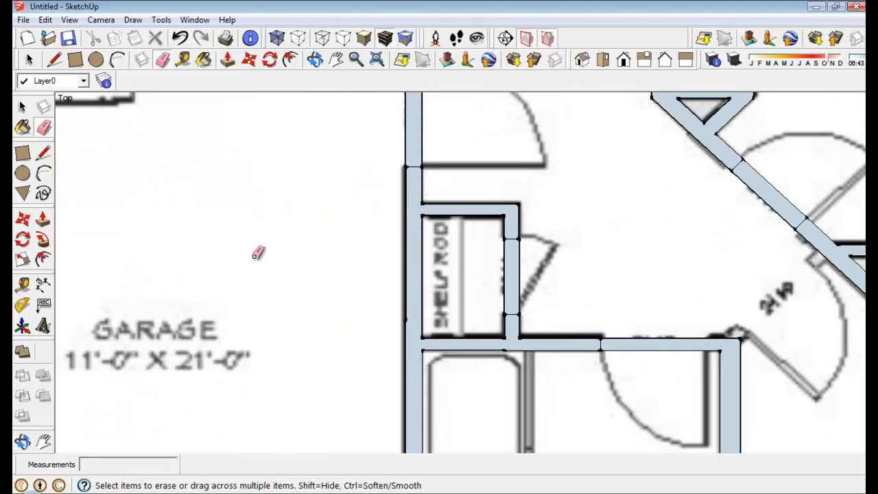
Step: Erase the doubled inner edge and the dividing line across the exterior wall where the dining room meets the garage
left_click(337, 61)
left_click_drag(229, 270, 453, 445)
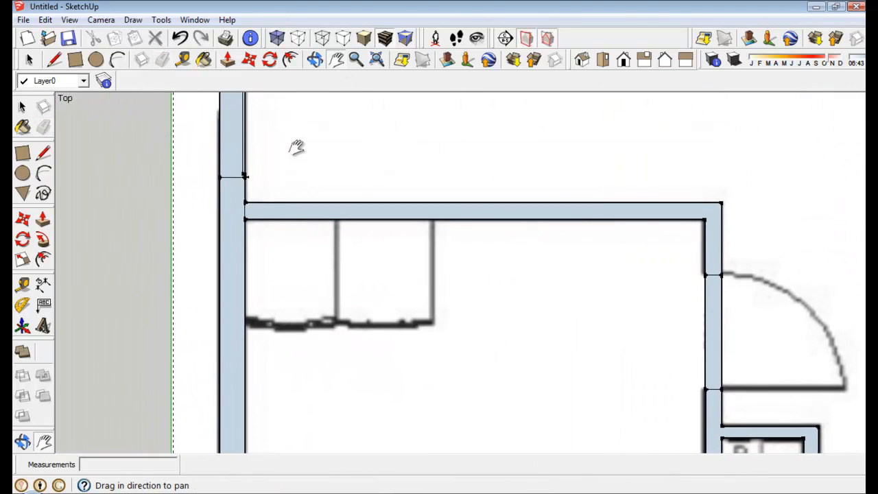
scroll(295, 165, "up", 3)
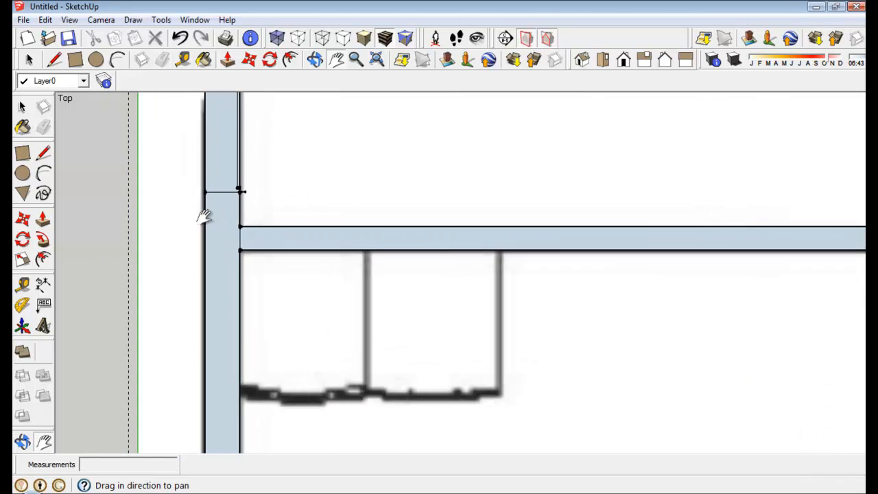
scroll(205, 217, "up", 1)
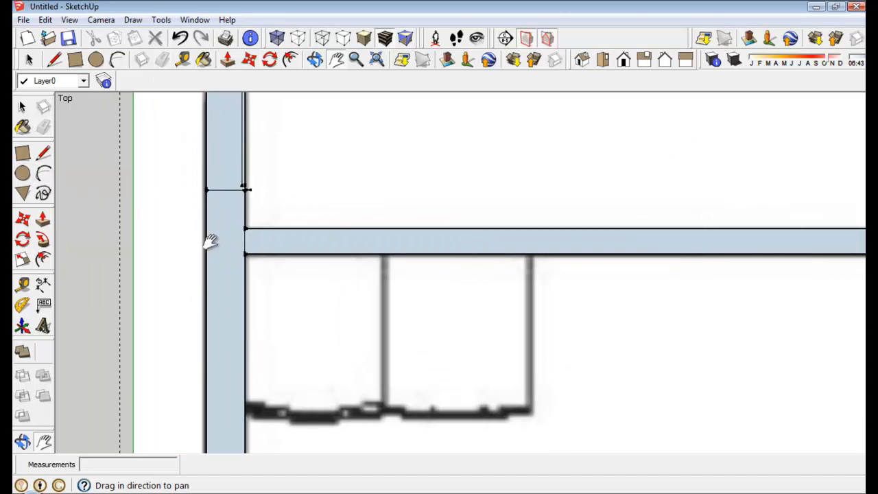
left_click(43, 128)
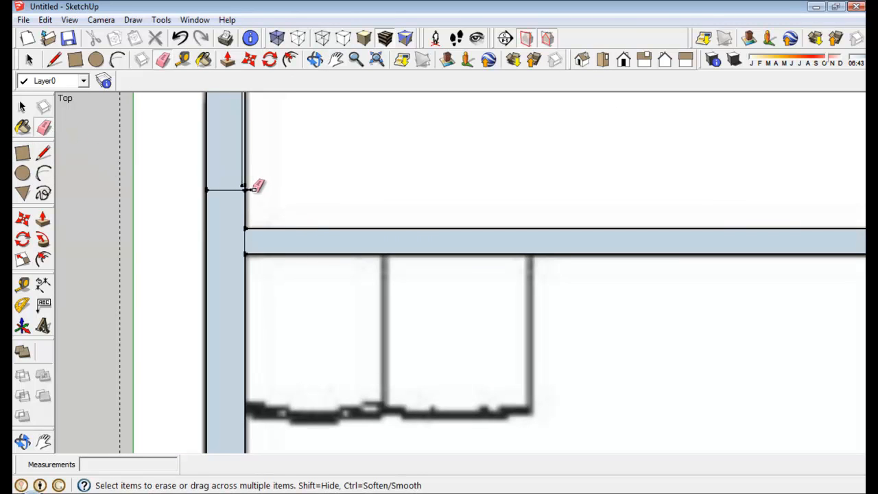
left_click(242, 179)
left_click(244, 182)
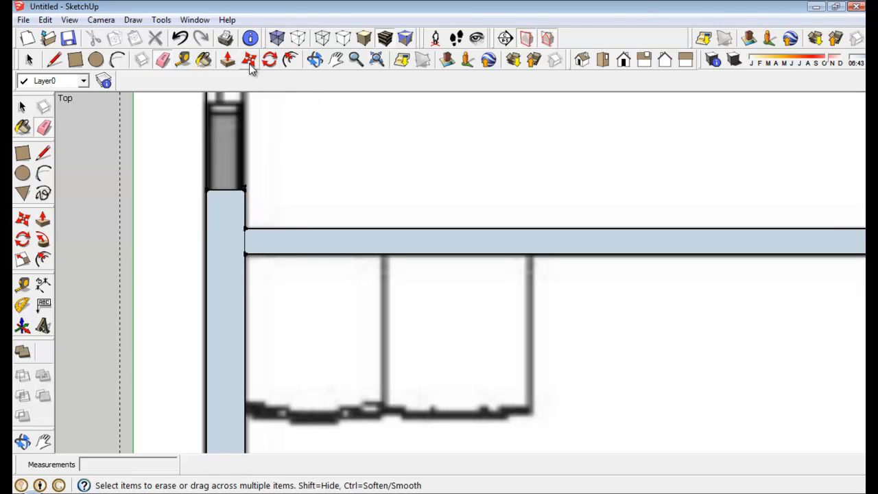
left_click(180, 37)
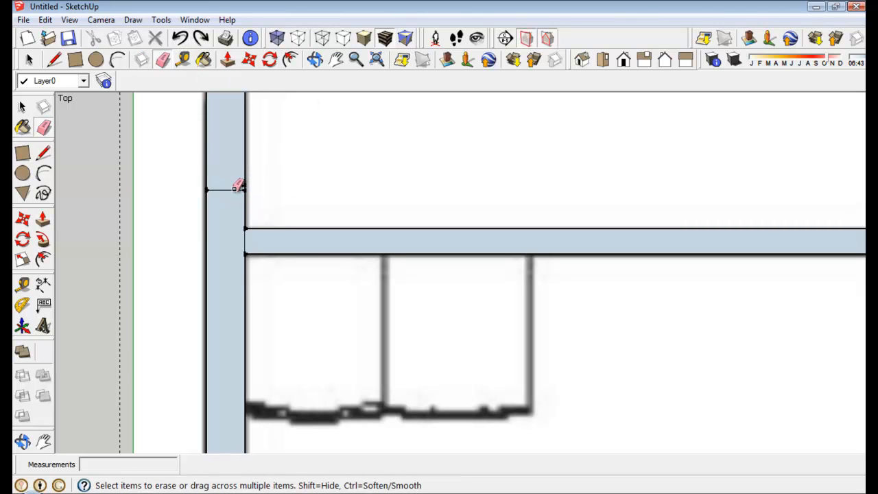
left_click(237, 189)
scroll(276, 196, "up", 1)
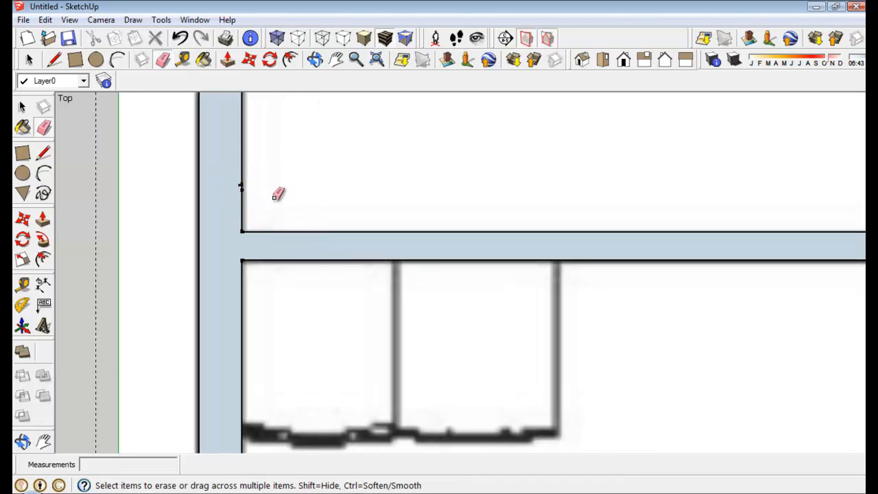
Step: Erase the leftover stub on the exterior wall's inner edge just above the garage and dining room wall junction
scroll(254, 237, "down", 5)
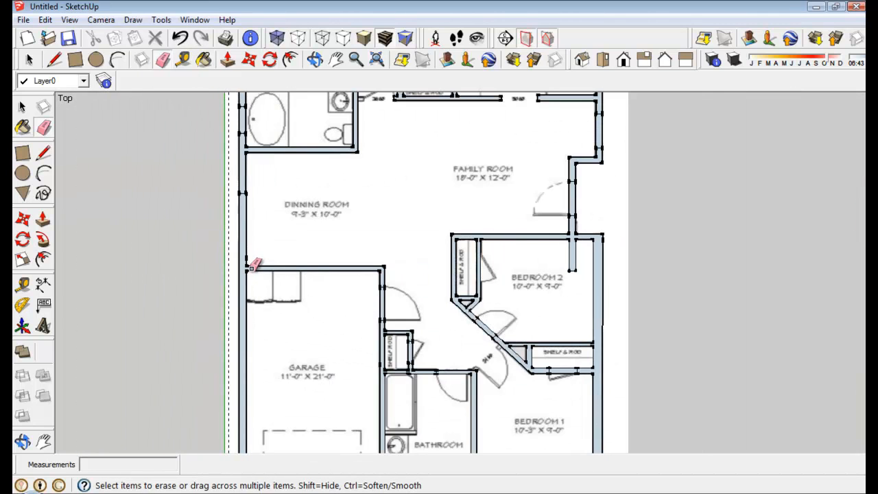
scroll(251, 267, "up", 8)
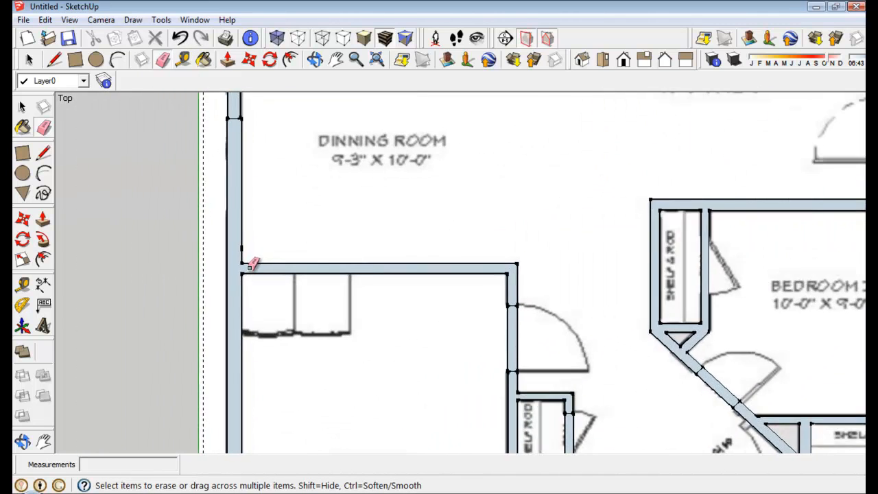
scroll(219, 258, "up", 5)
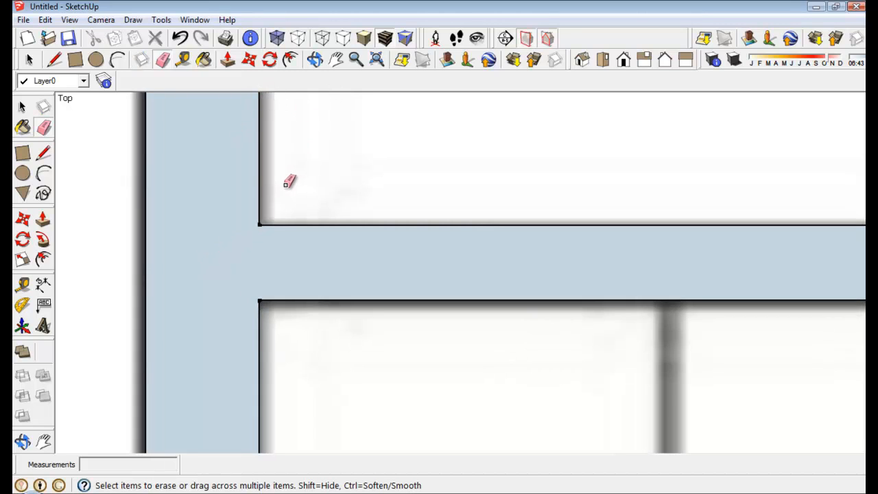
scroll(281, 182, "up", 3)
scroll(247, 239, "down", 3)
scroll(247, 240, "down", 1)
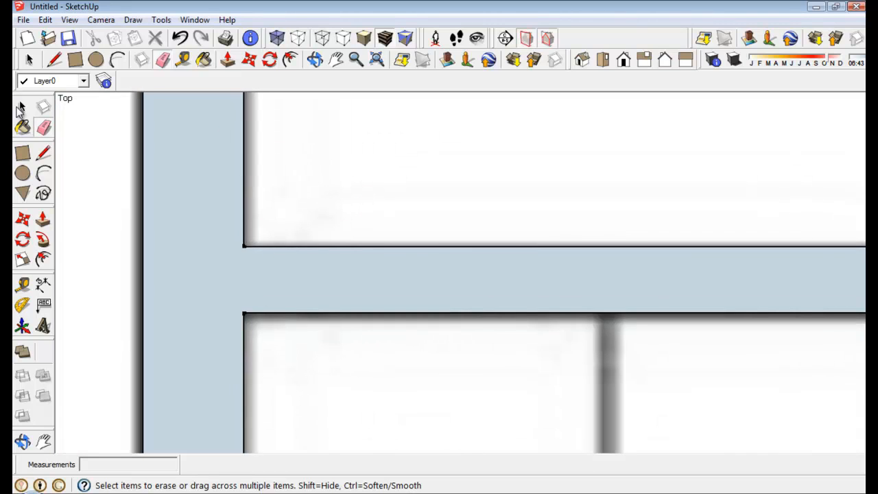
left_click(22, 108)
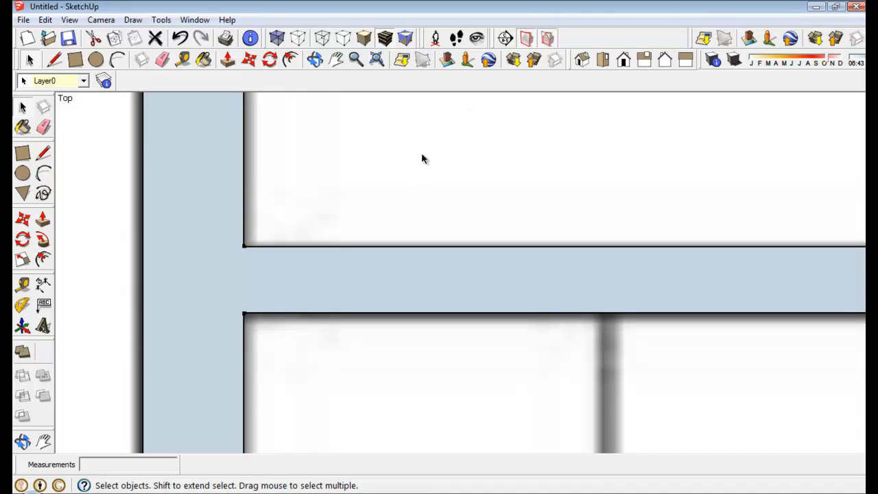
scroll(421, 157, "down", 1)
scroll(419, 157, "down", 1)
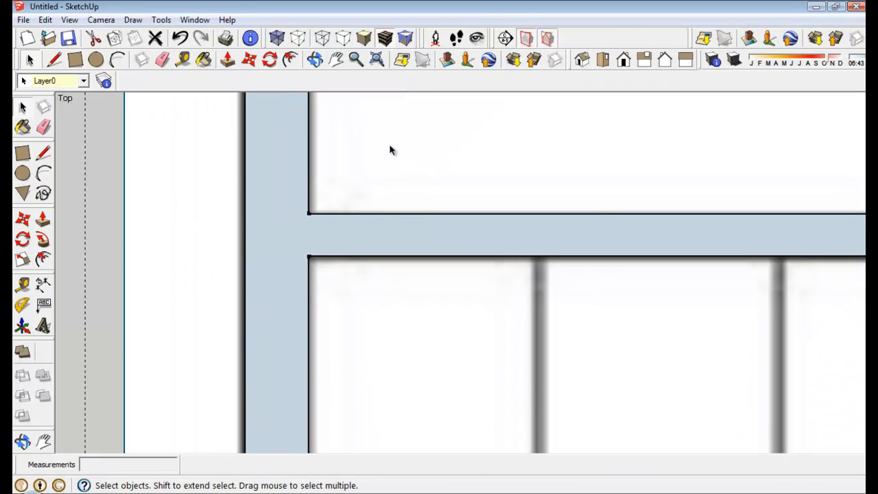
scroll(470, 203, "up", 1)
scroll(473, 203, "up", 3)
scroll(441, 235, "down", 3)
scroll(438, 236, "up", 2)
scroll(428, 240, "down", 2)
scroll(424, 240, "up", 2)
scroll(401, 241, "down", 2)
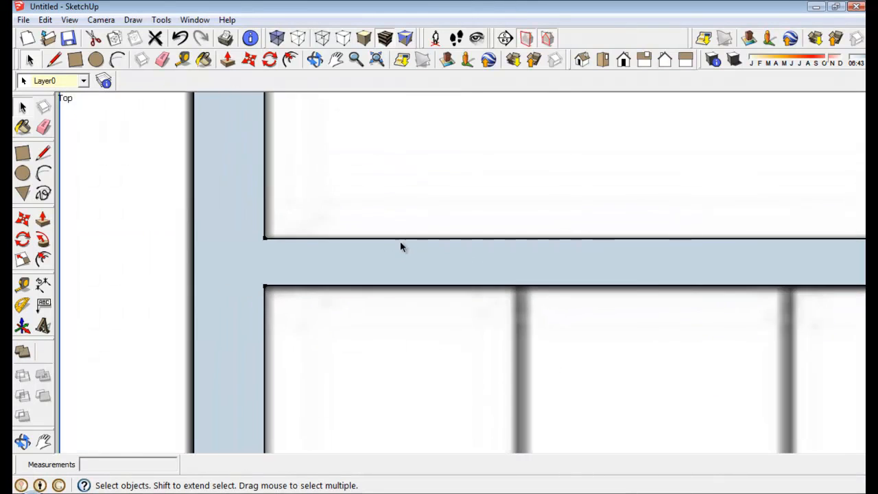
scroll(409, 235, "down", 2)
scroll(388, 199, "up", 3)
scroll(380, 253, "down", 2)
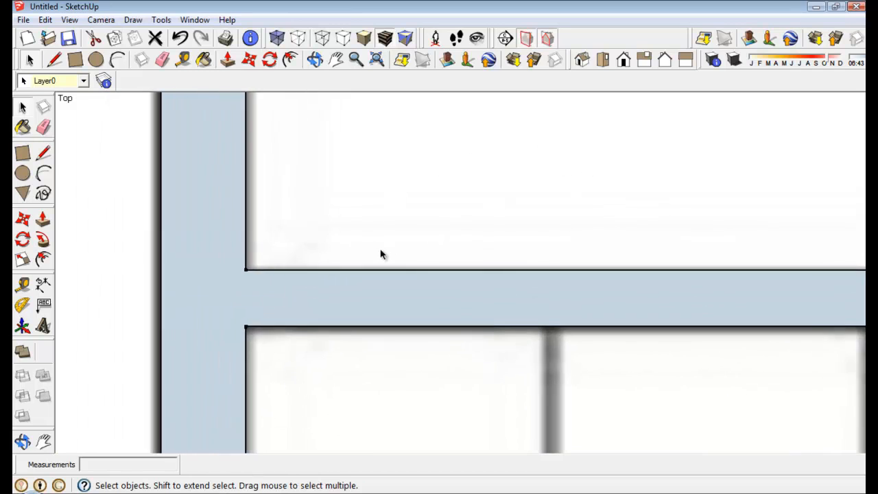
left_click(356, 59)
scroll(410, 229, "up", 2)
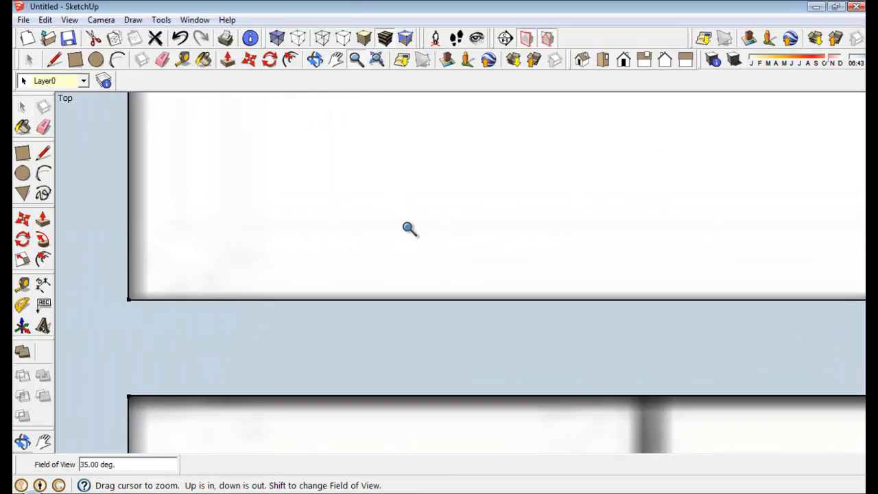
Step: Examine the wall outlines around the master suite, its bathroom, the closet and the kitchen entrance for leftover lines
scroll(405, 255, "down", 4)
scroll(405, 266, "down", 5)
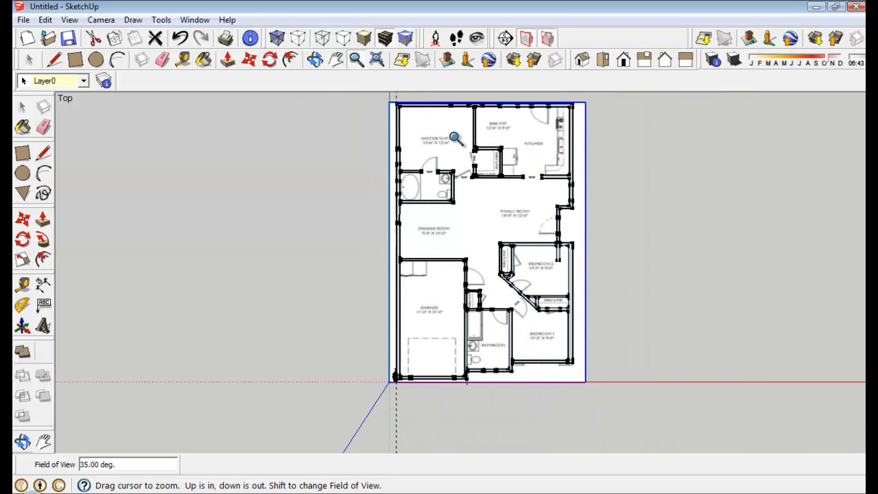
scroll(451, 153, "up", 6)
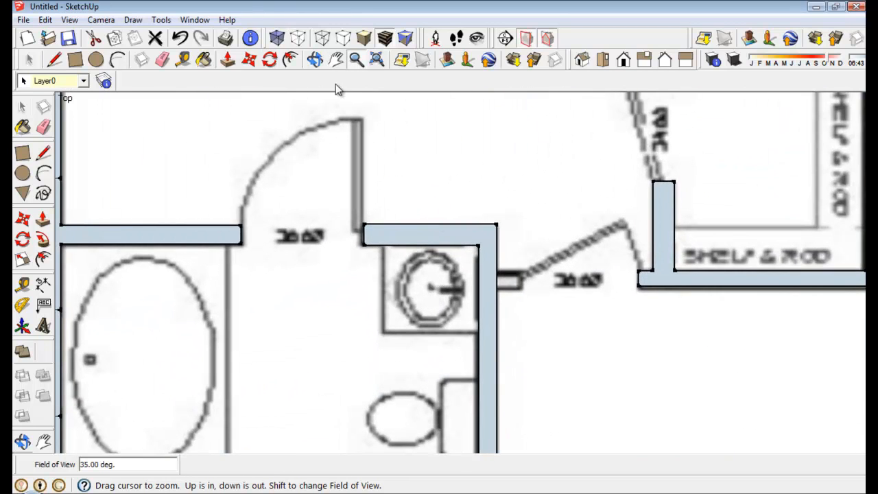
left_click(336, 60)
left_click_drag(378, 143, 569, 198)
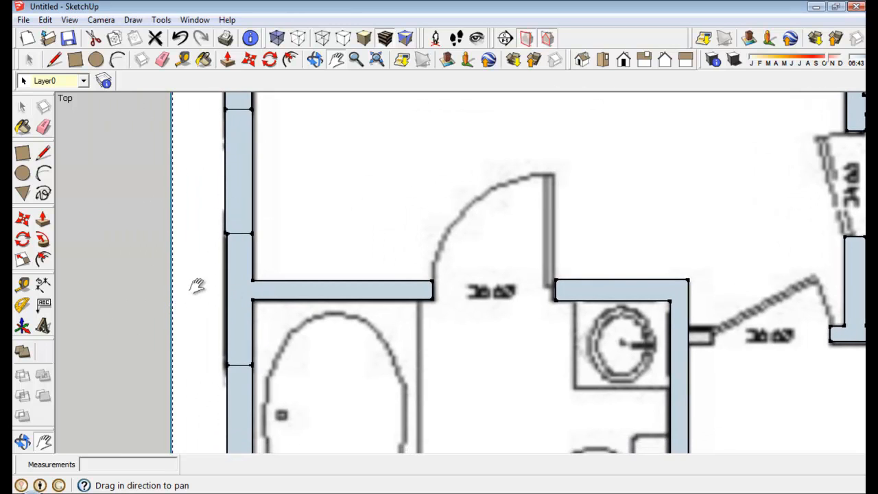
left_click_drag(186, 298, 167, 286)
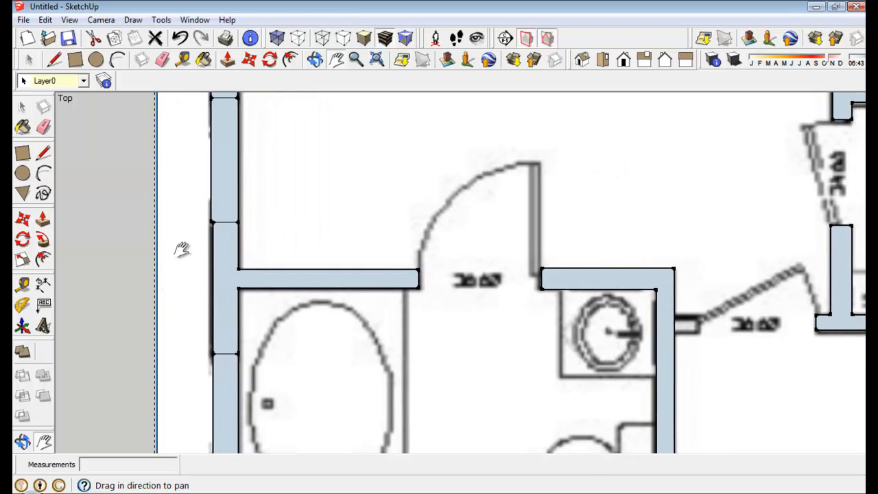
scroll(195, 361, "down", 2)
scroll(196, 360, "down", 2)
scroll(196, 366, "up", 5)
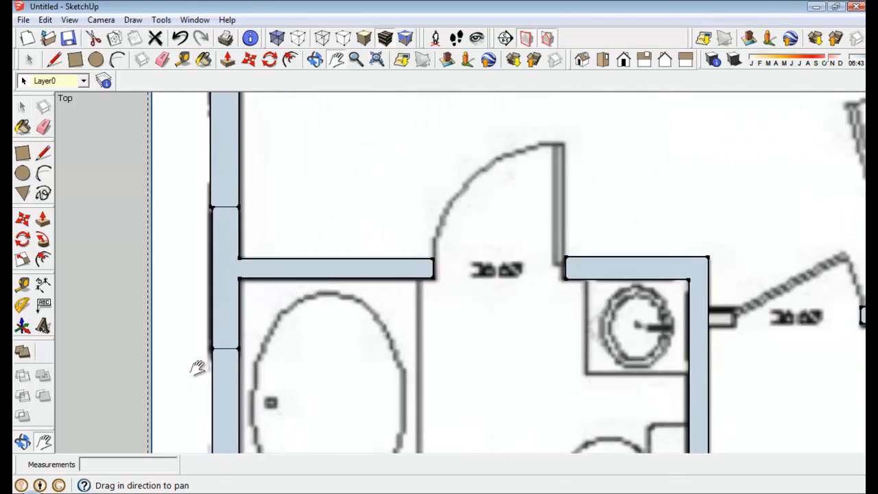
scroll(239, 254, "up", 1)
scroll(207, 297, "down", 2)
scroll(199, 276, "up", 2)
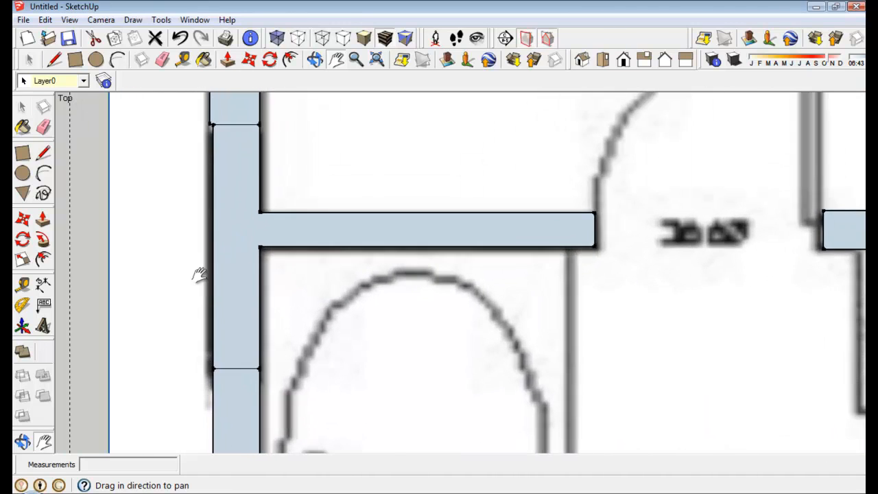
scroll(192, 295, "down", 3)
scroll(255, 216, "down", 4)
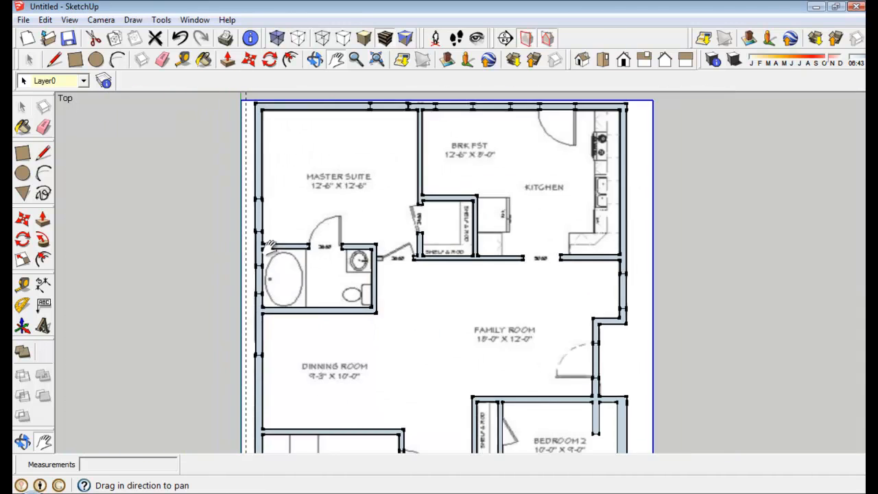
scroll(328, 257, "up", 6)
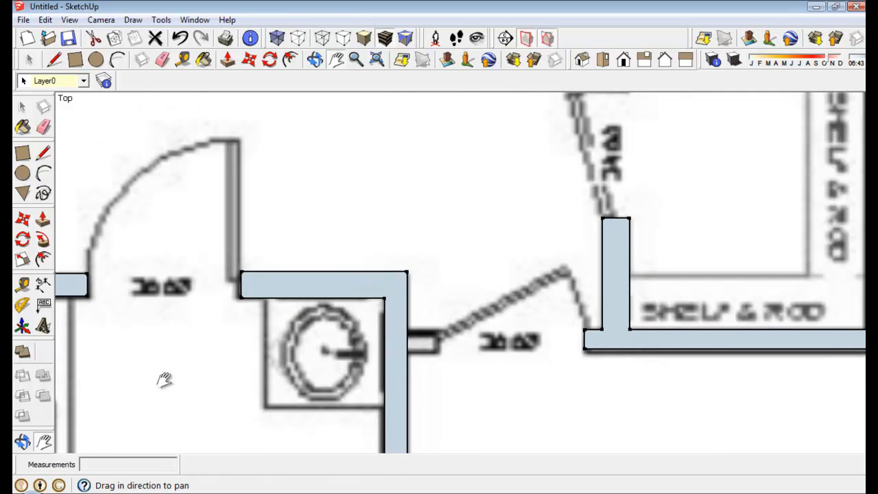
scroll(560, 353, "down", 1)
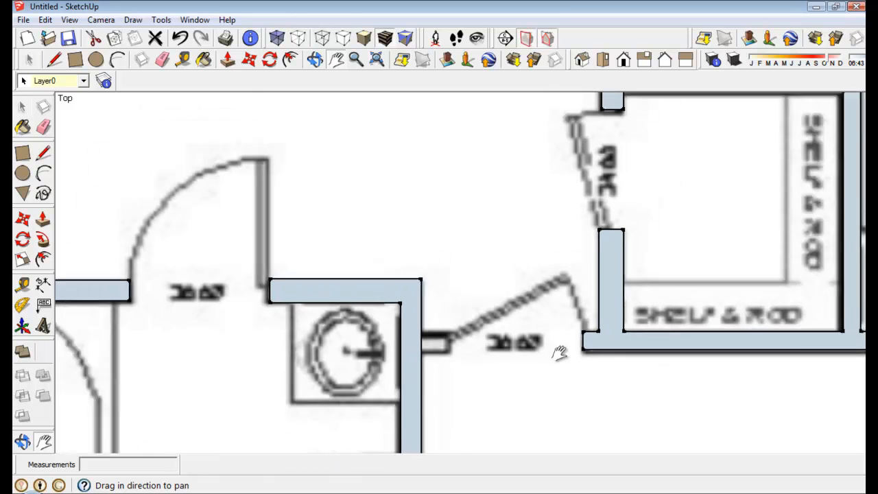
scroll(559, 354, "down", 4)
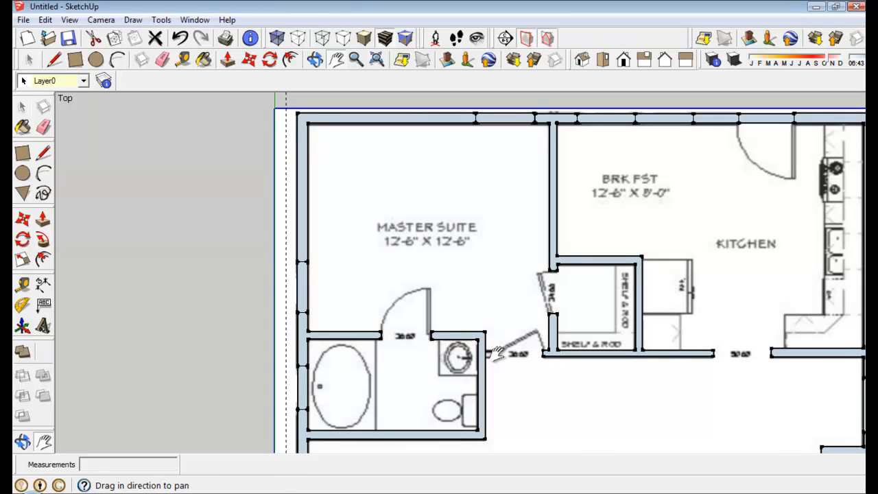
scroll(563, 309, "down", 3)
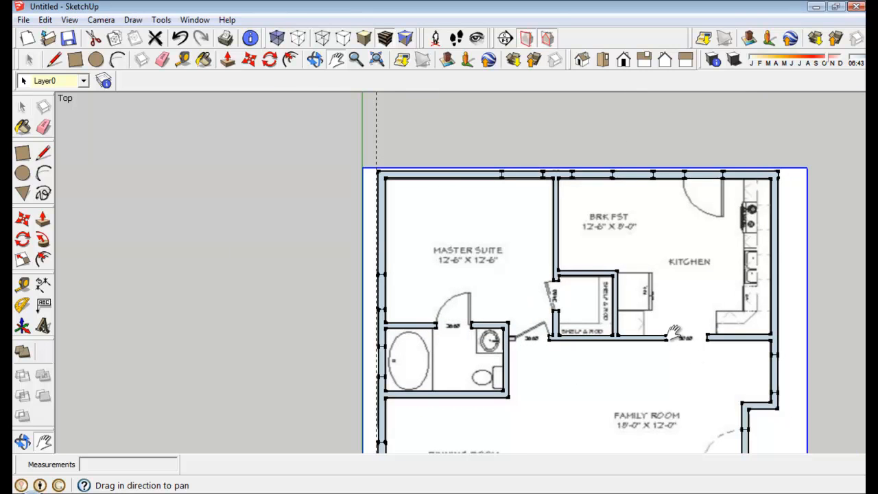
Step: Check the file types available for importing a floor plan, and leave without importing anything
left_click(23, 19)
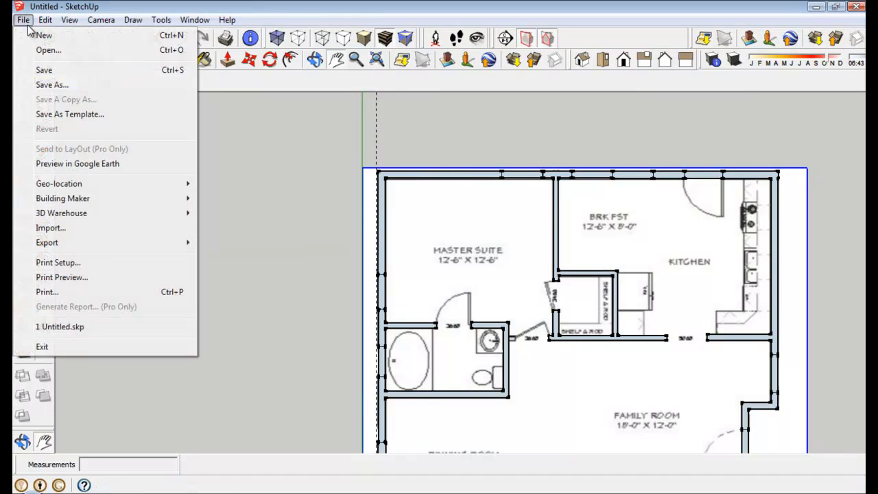
left_click(49, 227)
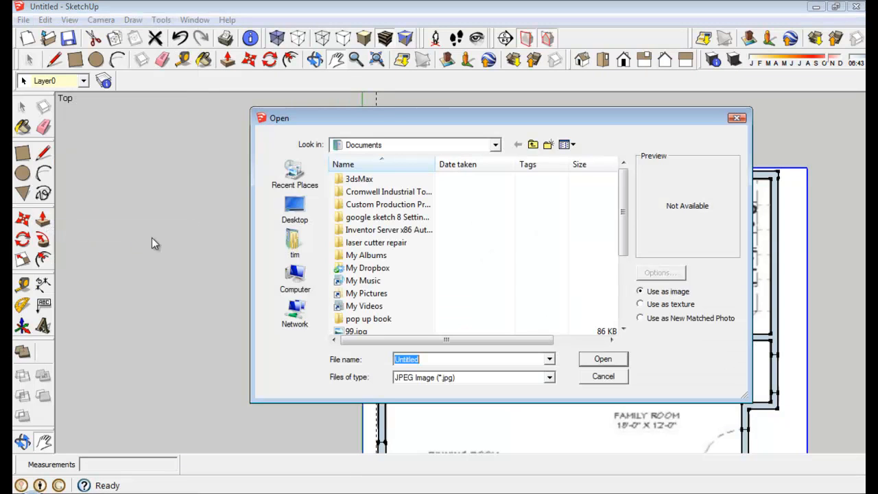
left_click(550, 378)
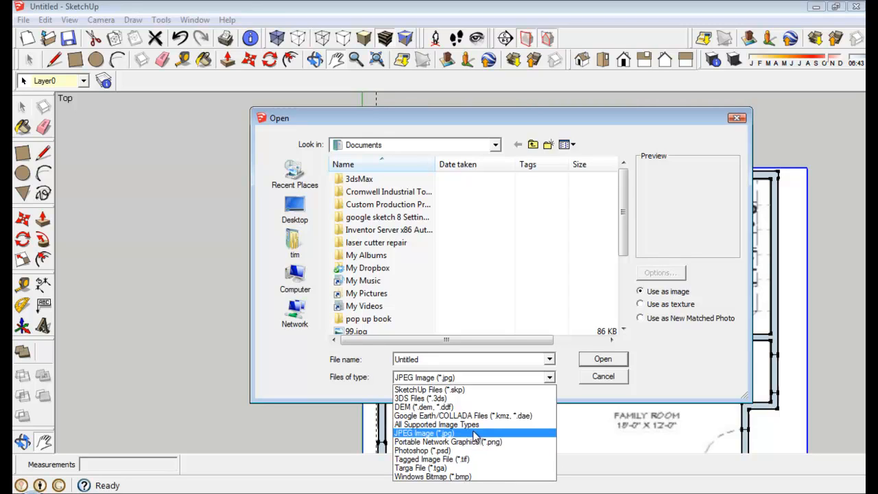
left_click(720, 123)
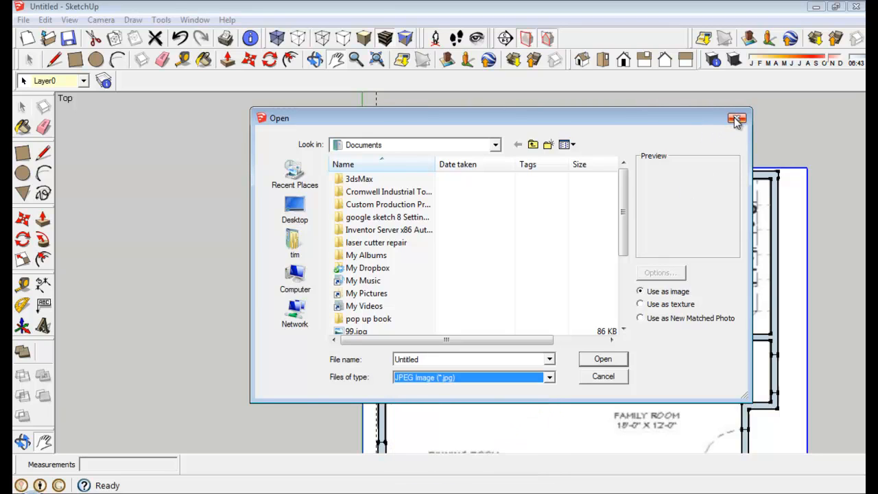
left_click(736, 118)
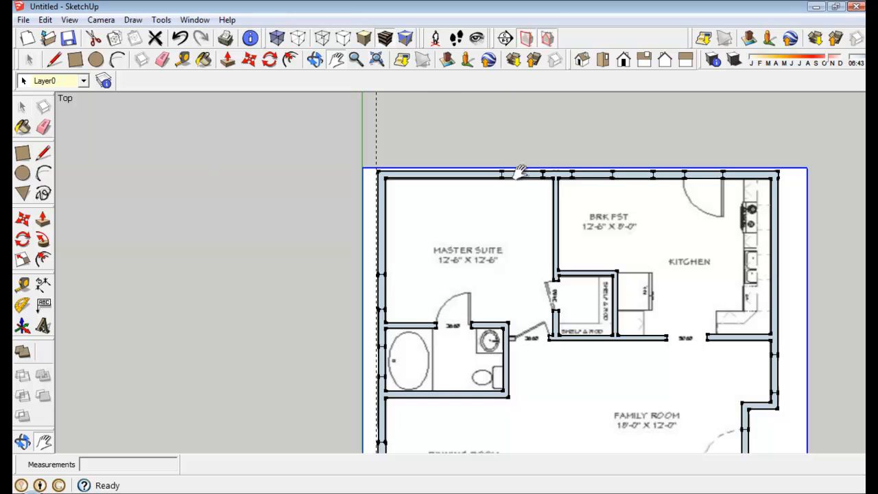
Step: Switch to the isometric view and pull up the connected wall face around the master suite's bathroom with Push/Pull
scroll(521, 177, "down", 3)
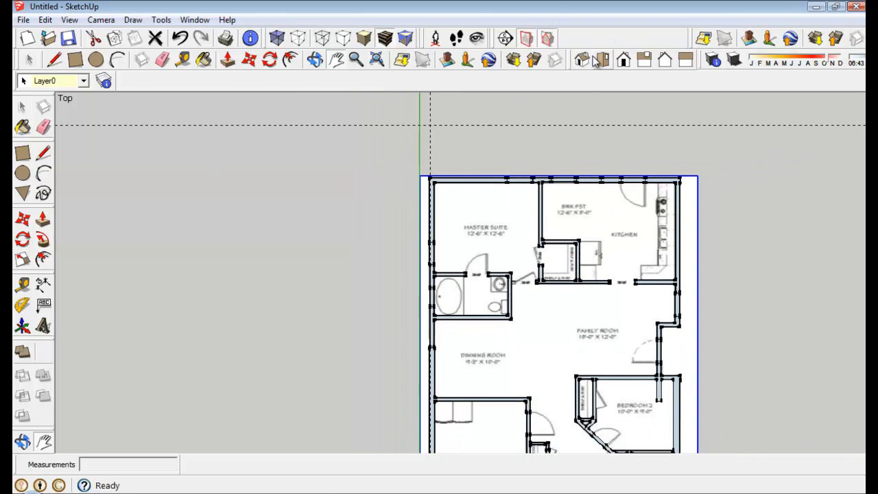
left_click(582, 60)
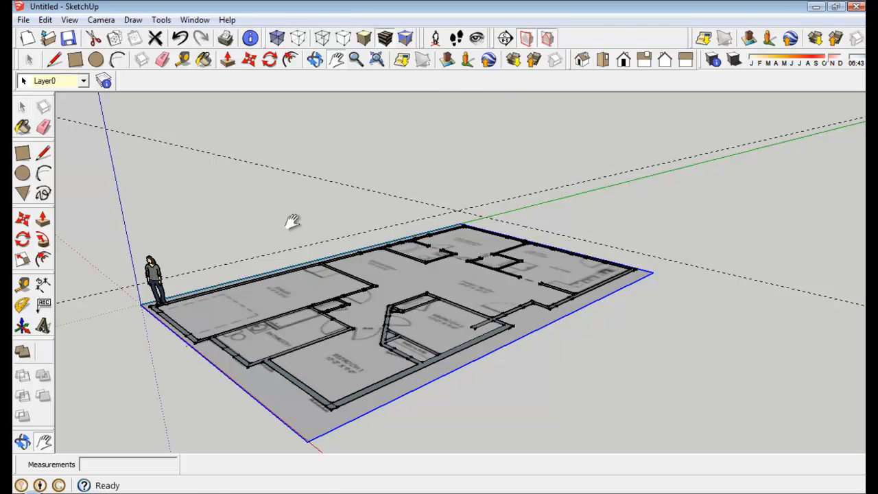
left_click(22, 107)
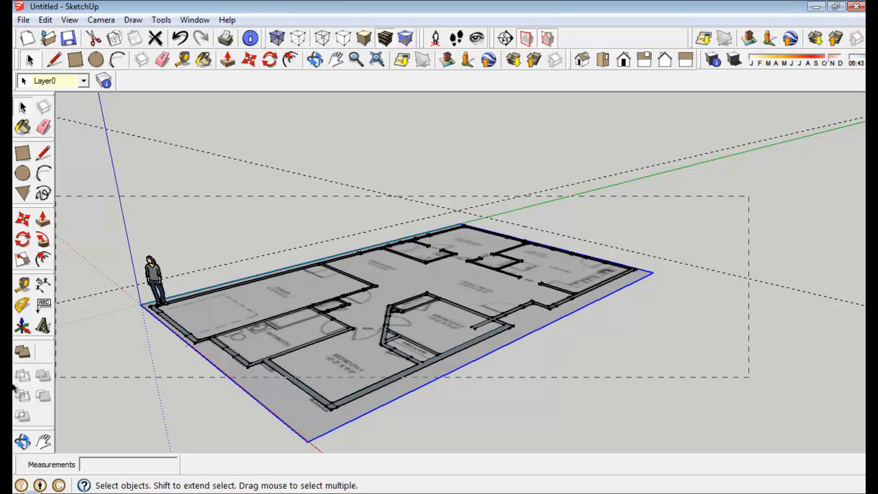
left_click_drag(12, 388, 205, 425)
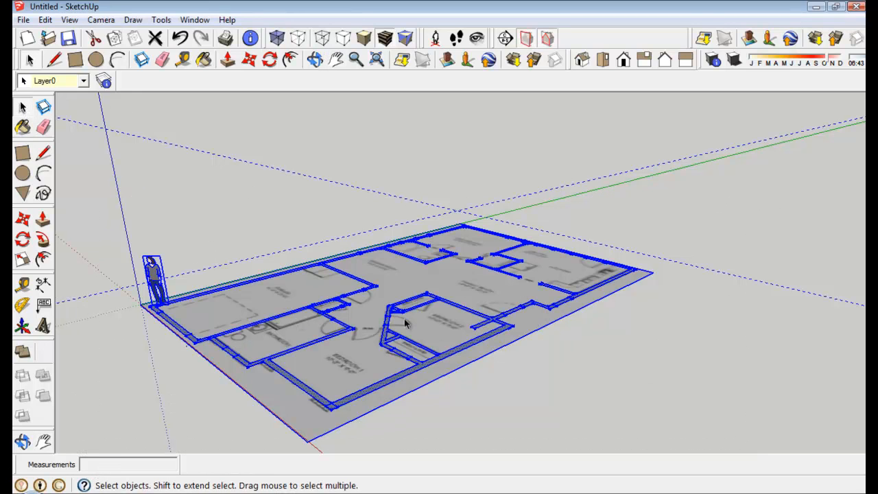
left_click(227, 60)
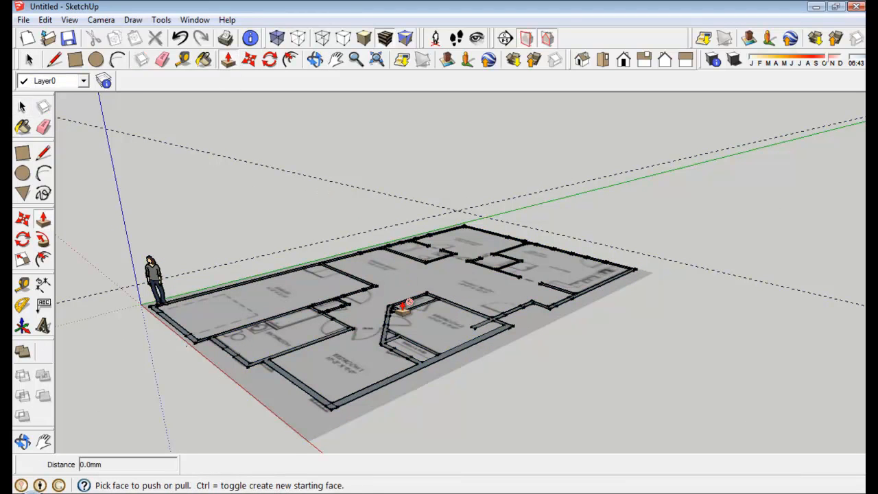
left_click(414, 255)
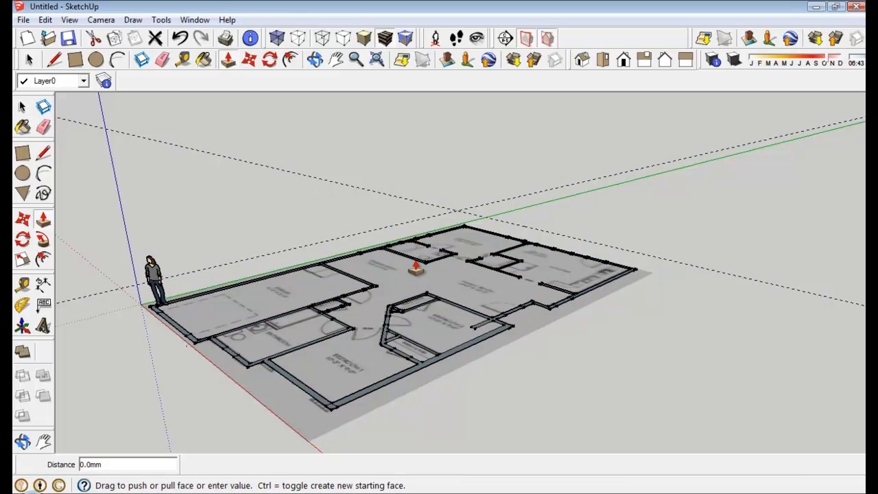
left_click(412, 229)
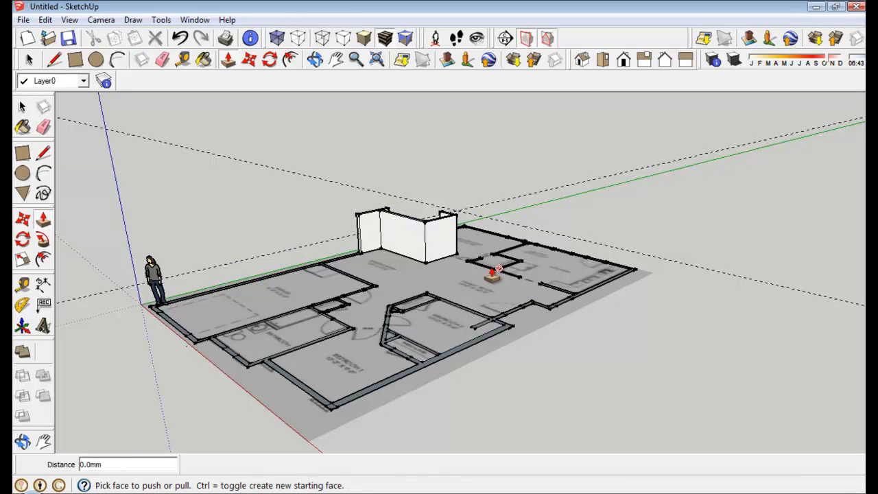
Step: Try to pull up the closet wall beside the master suite and the exterior wall next to the family room
left_click(484, 273)
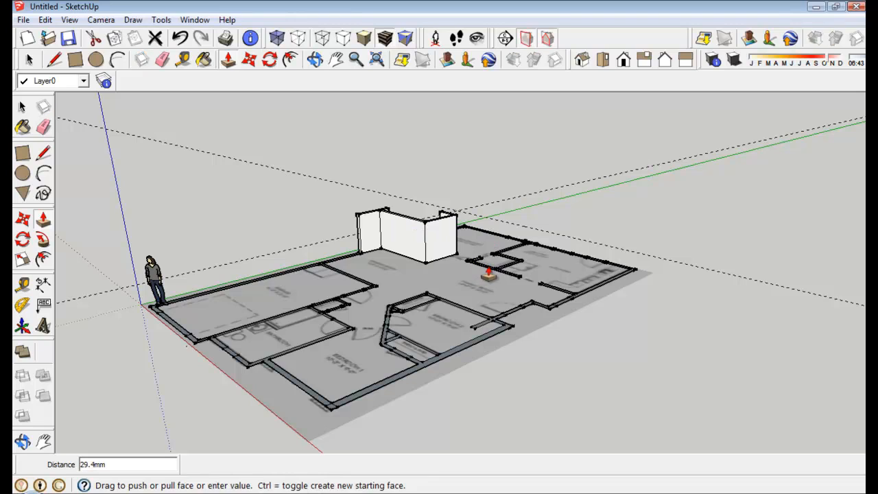
left_click(486, 240)
left_click(490, 273)
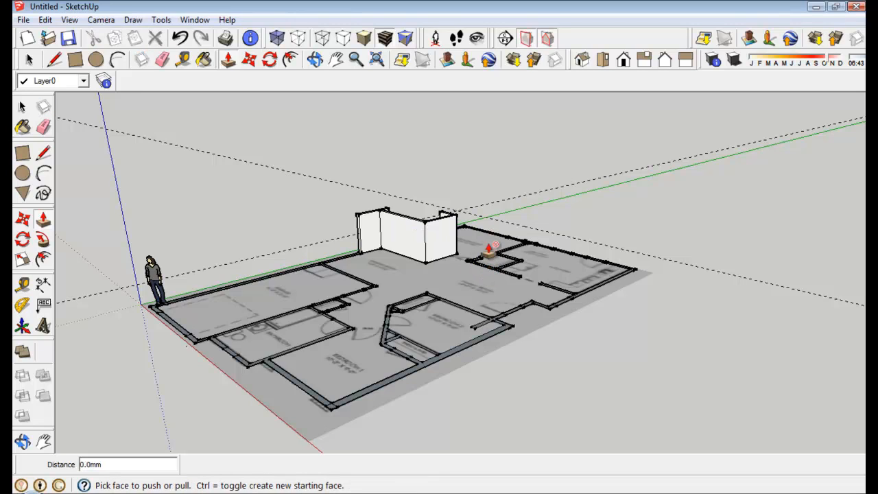
left_click(559, 297)
left_click(561, 290)
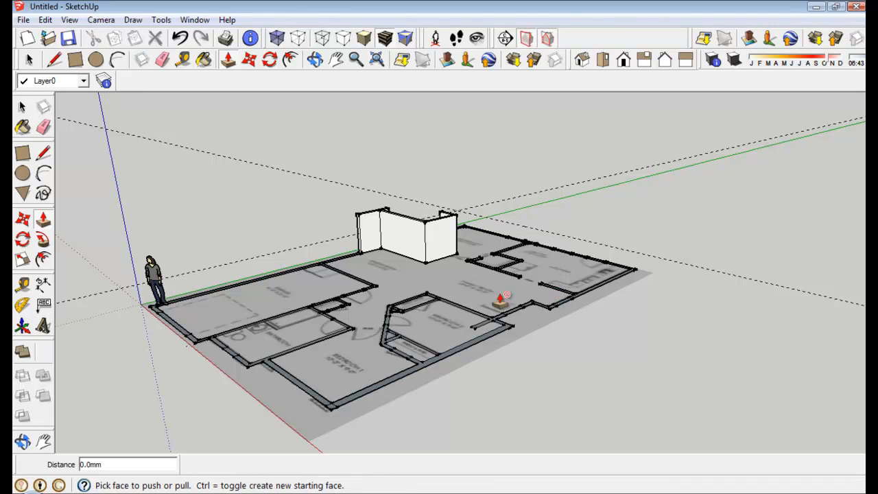
Step: Pull up the connected Bedroom 2 and exterior bedroom walls about 1929 mm, and raise the kitchen's exterior walls
left_click(476, 334)
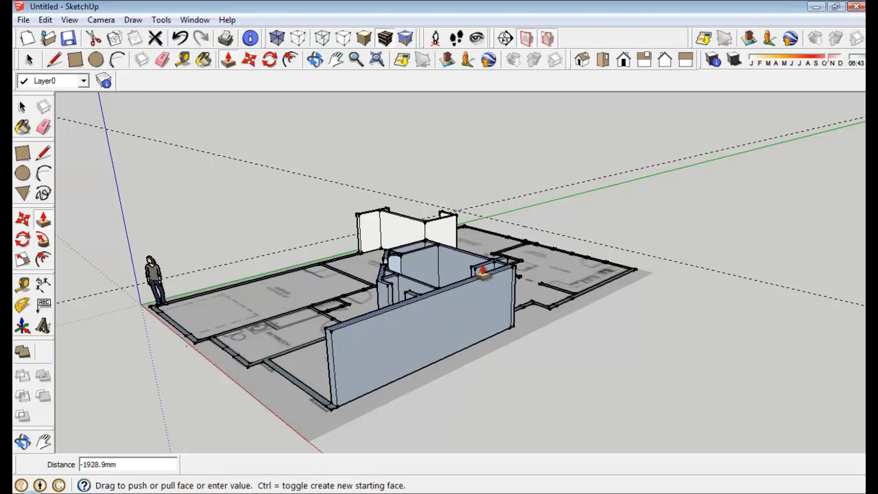
left_click(483, 272)
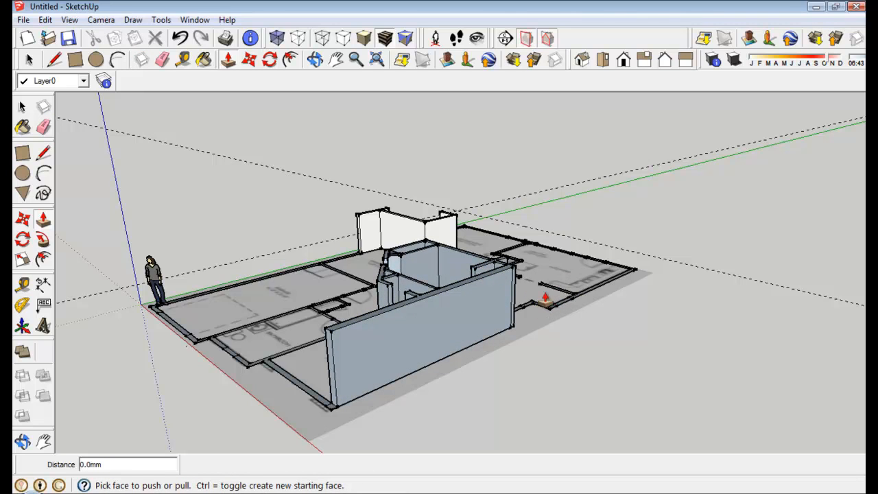
left_click(557, 296)
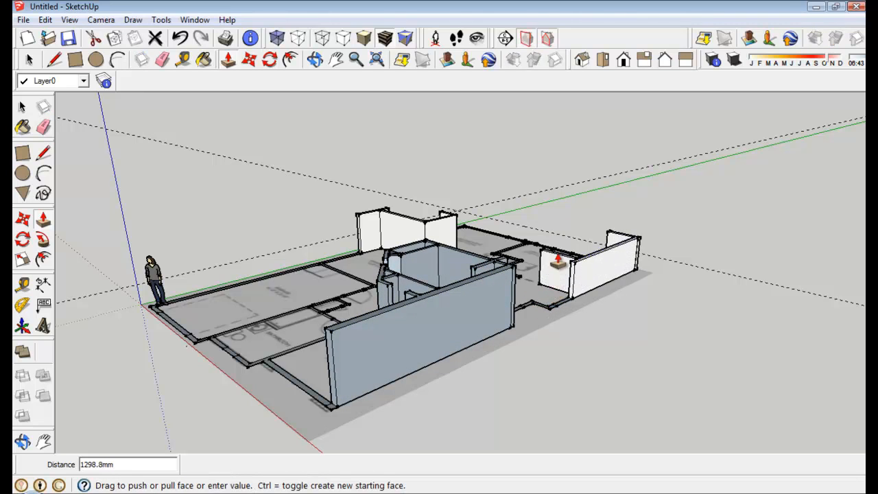
left_click(555, 257)
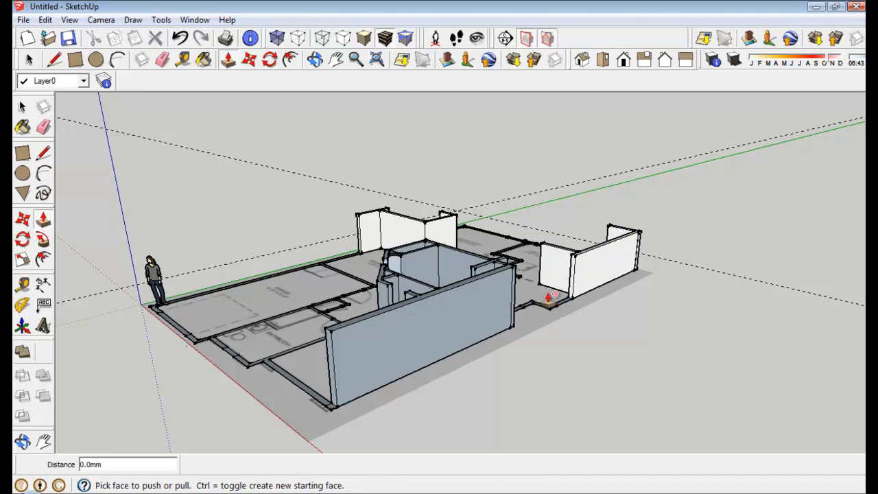
Step: Try pulling up the Bedroom 1 front wall and connected bathroom walls about 1950 mm, and undo the pull
left_click(310, 393)
left_click(327, 396)
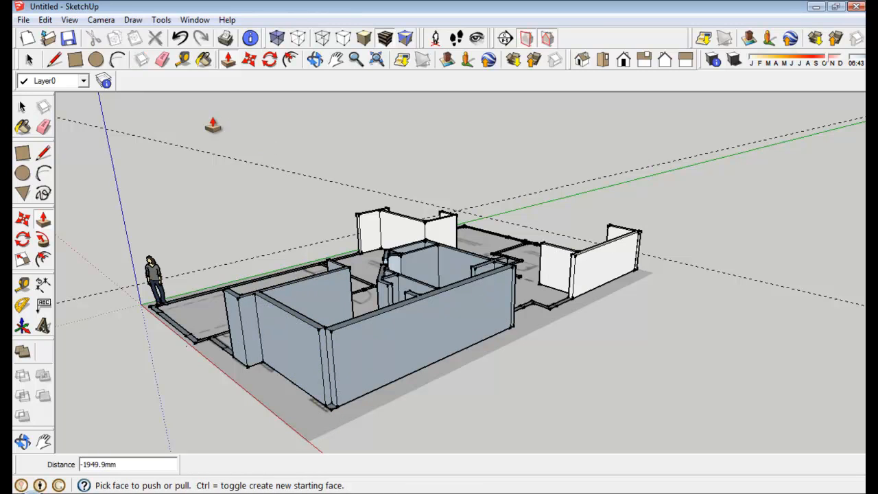
left_click(180, 38)
Step: Try erasing the dividing line at Bedroom 1's outer wall corner, and undo the erasure
left_click(162, 60)
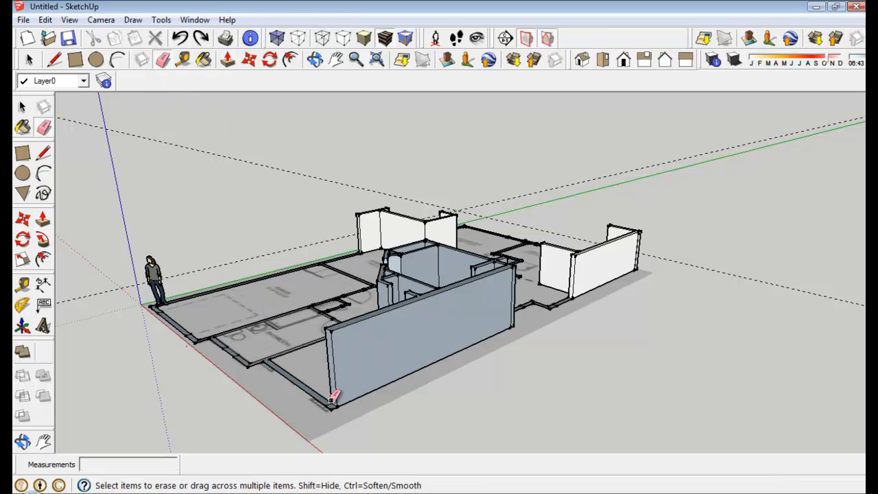
left_click_drag(334, 399, 337, 404)
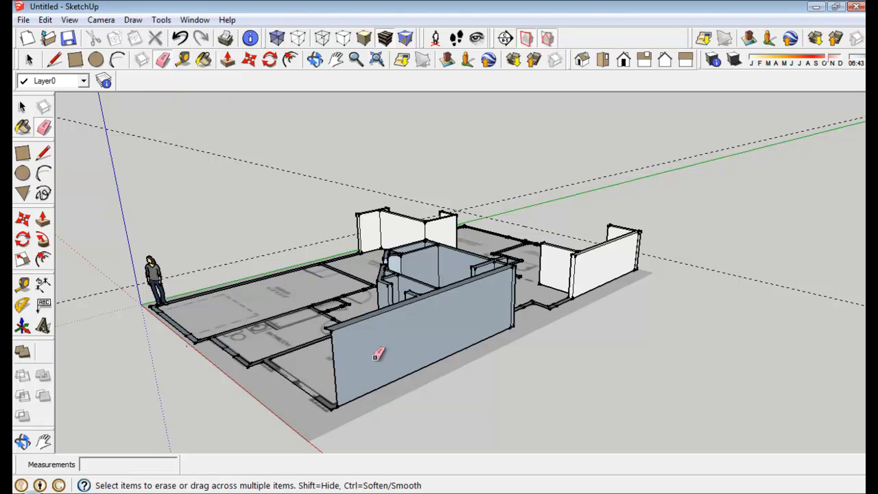
left_click(181, 38)
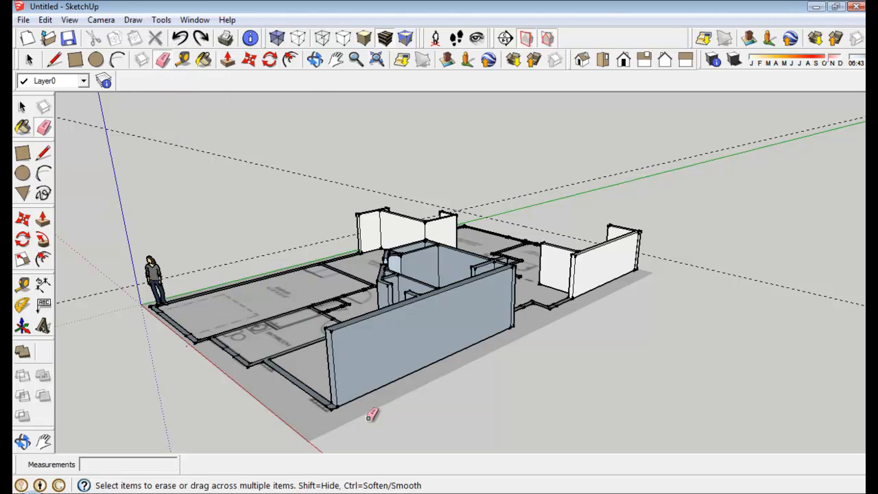